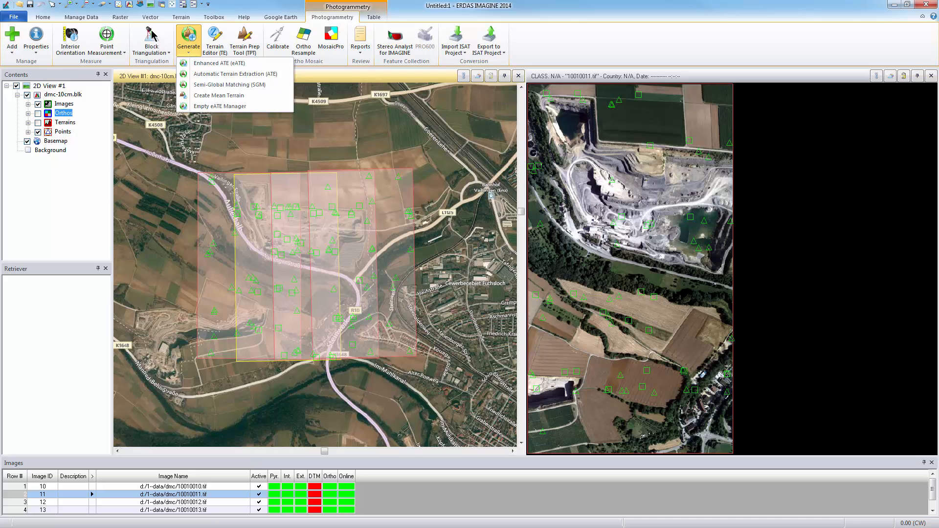
# Step: Run the block triangulation and review the RMSE values in its summary, closing it without updating the block
pyautogui.click(153, 35)
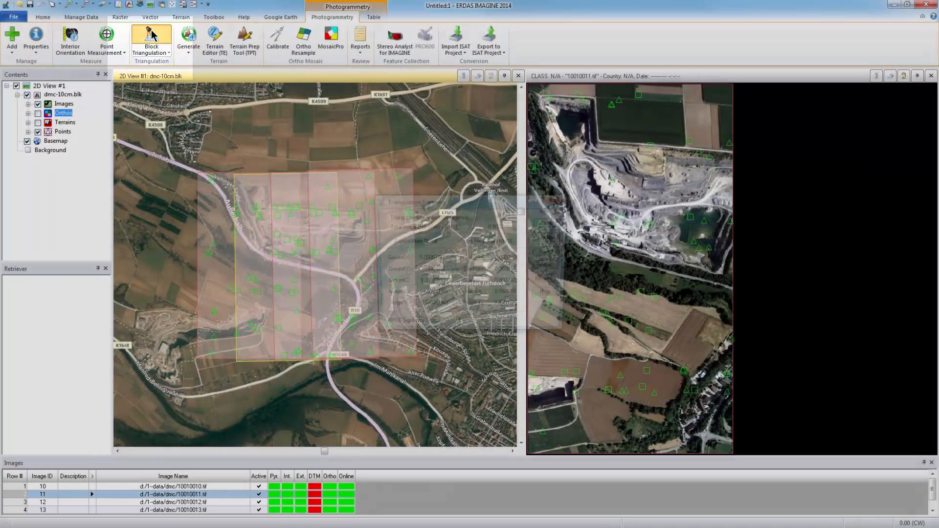
pyautogui.click(151, 35)
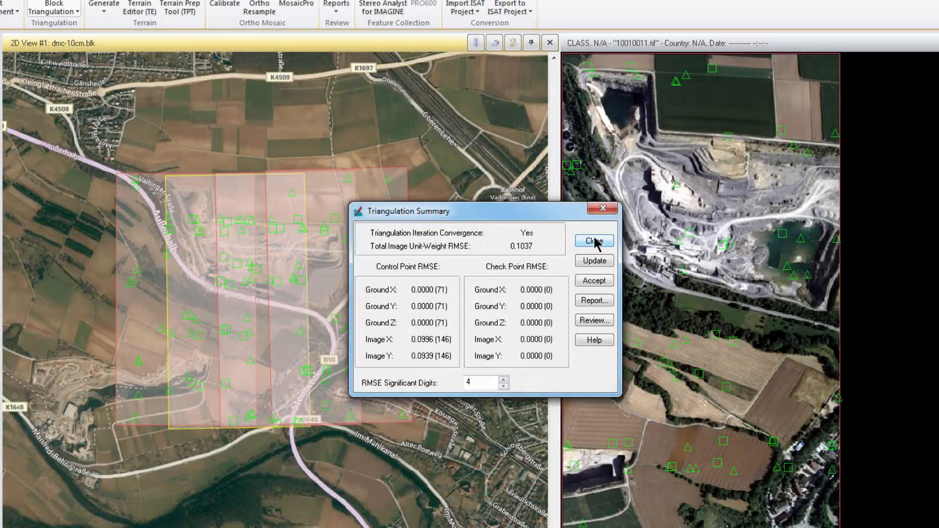
pyautogui.click(594, 241)
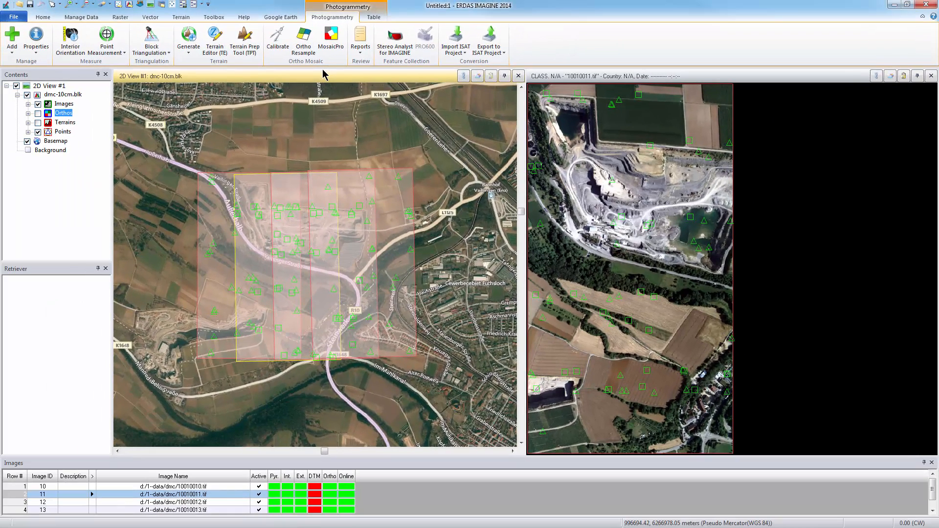
# Step: Launch Enhanced ATE (eATE) terrain generation, saving the block file changes, and maximize the eATE Manager window
pyautogui.click(189, 40)
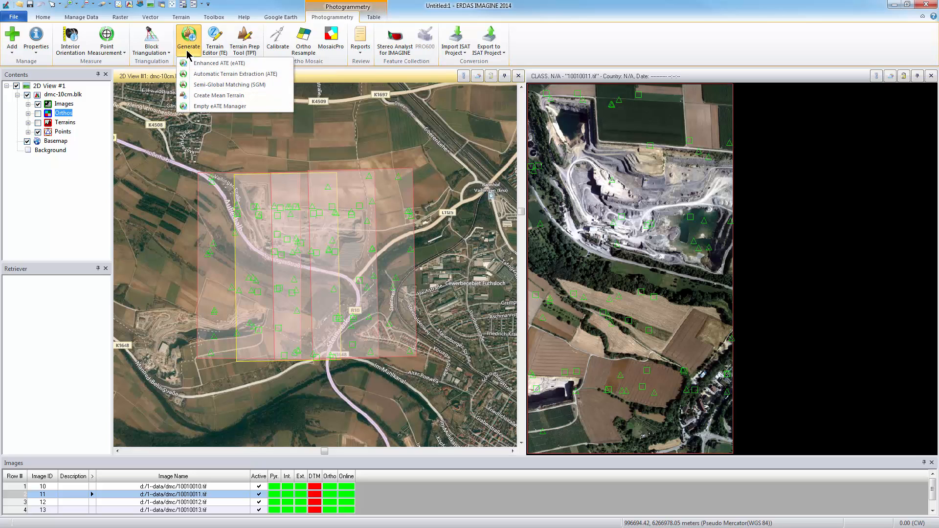
pyautogui.click(233, 63)
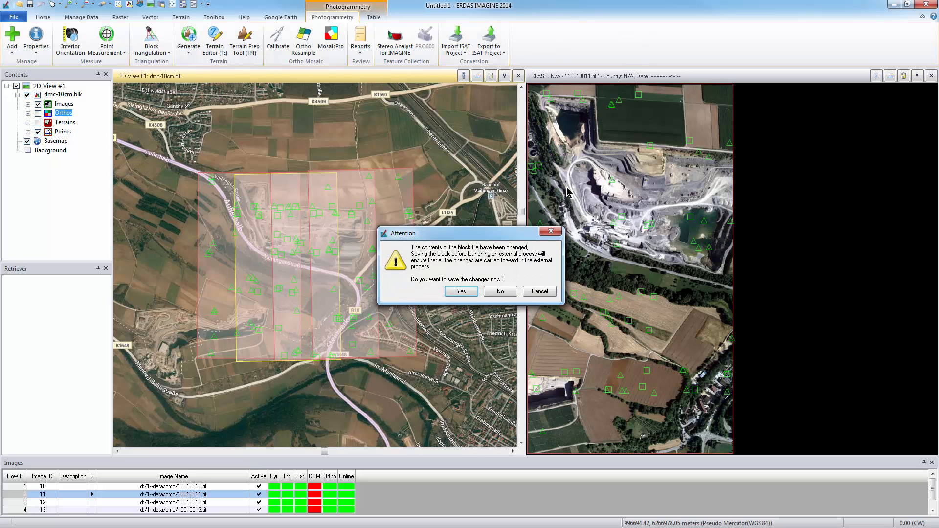
pyautogui.click(461, 292)
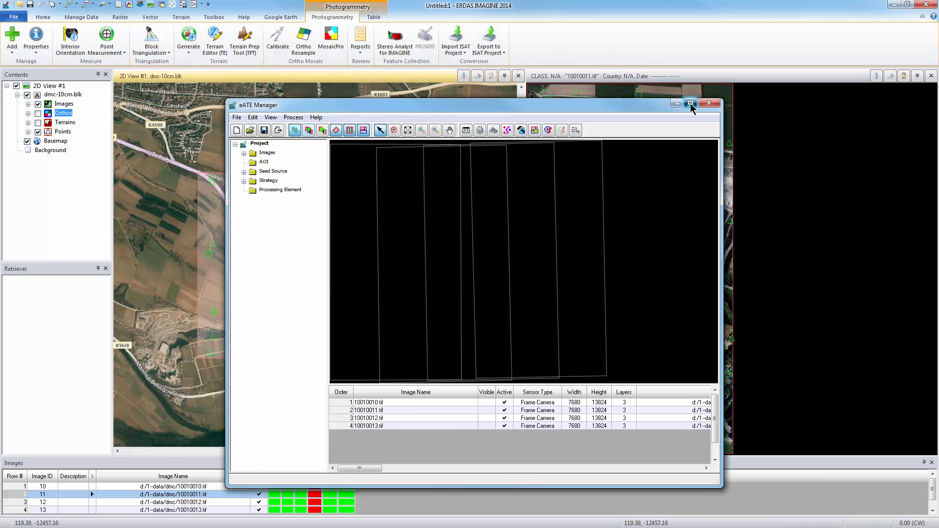
pyautogui.click(697, 102)
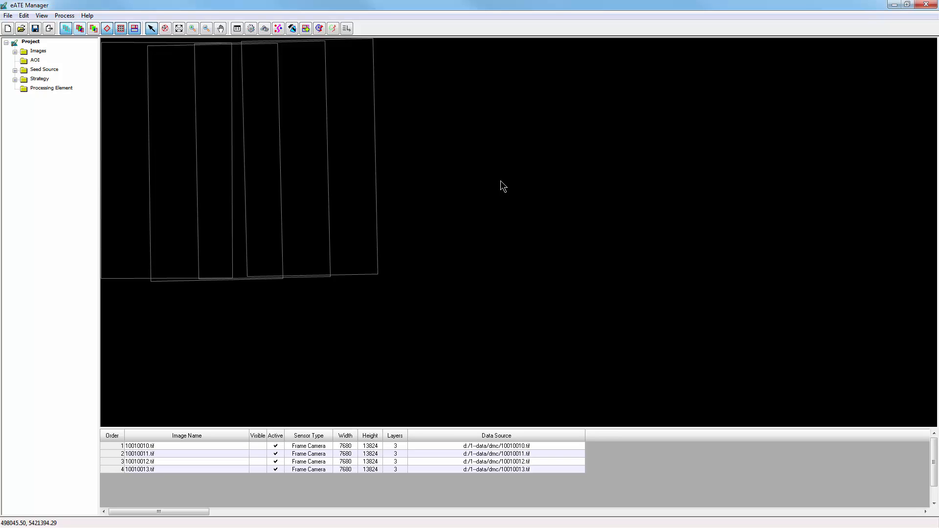
# Step: Make all four block images visible and display their rasters, fitted to the viewer
pyautogui.rightClick(206, 305)
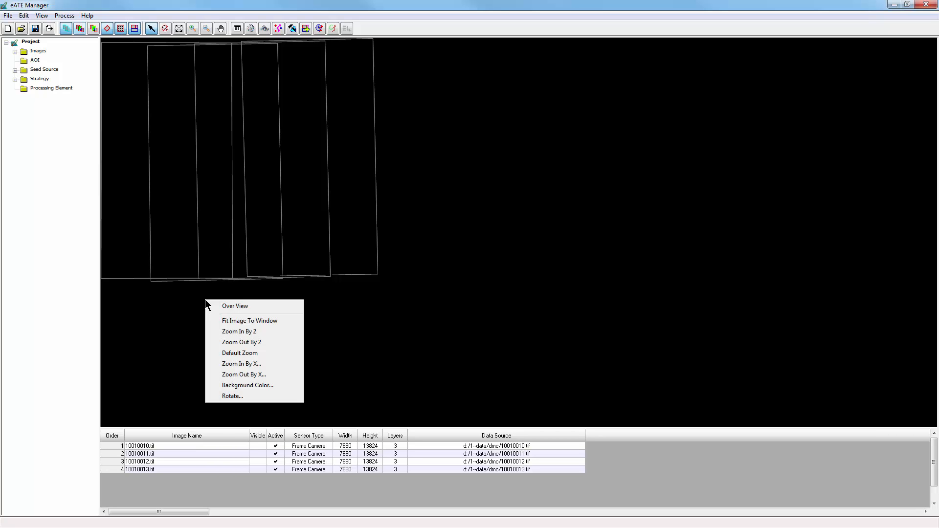
pyautogui.click(260, 321)
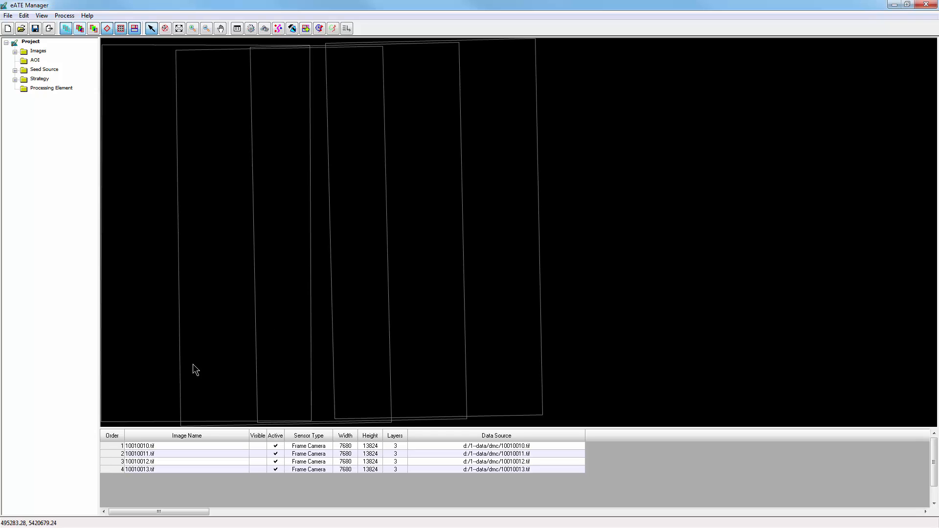
pyautogui.click(112, 448)
pyautogui.moveTo(112, 449); pyautogui.dragTo(115, 468)
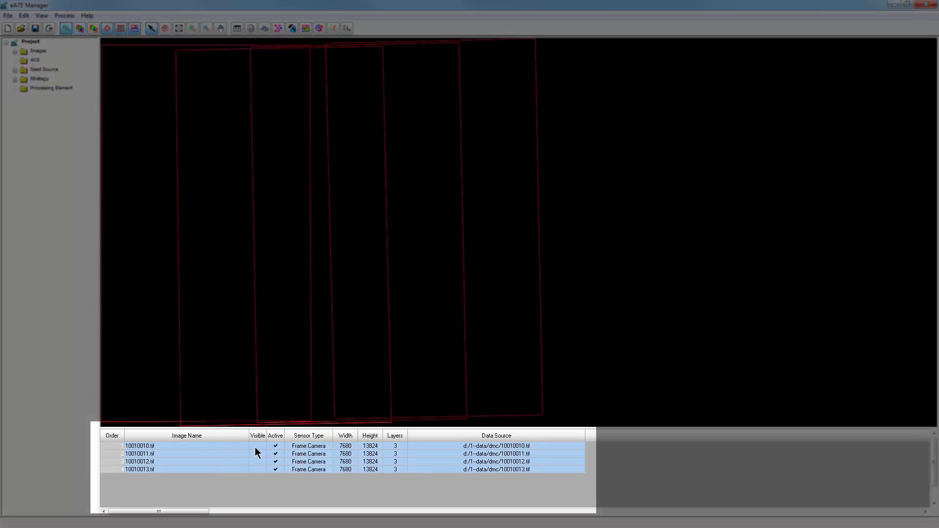
pyautogui.click(257, 446)
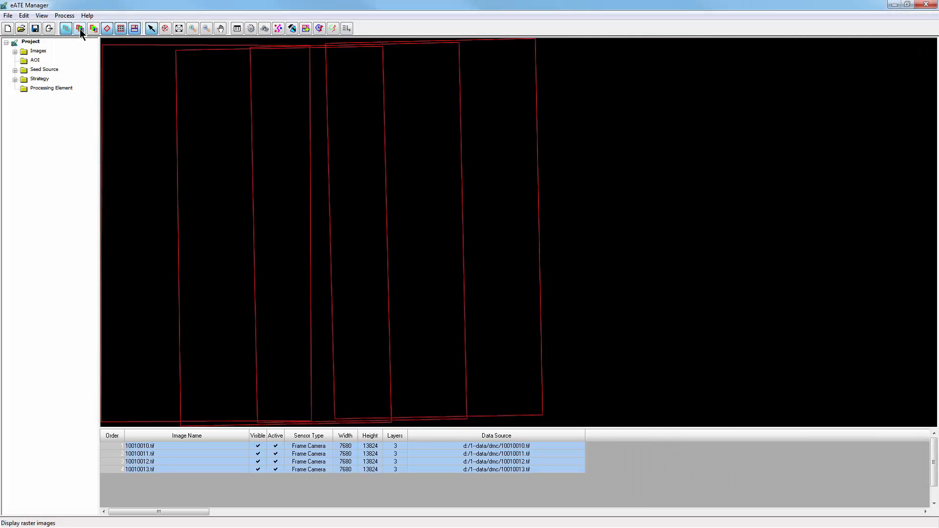
pyautogui.click(80, 28)
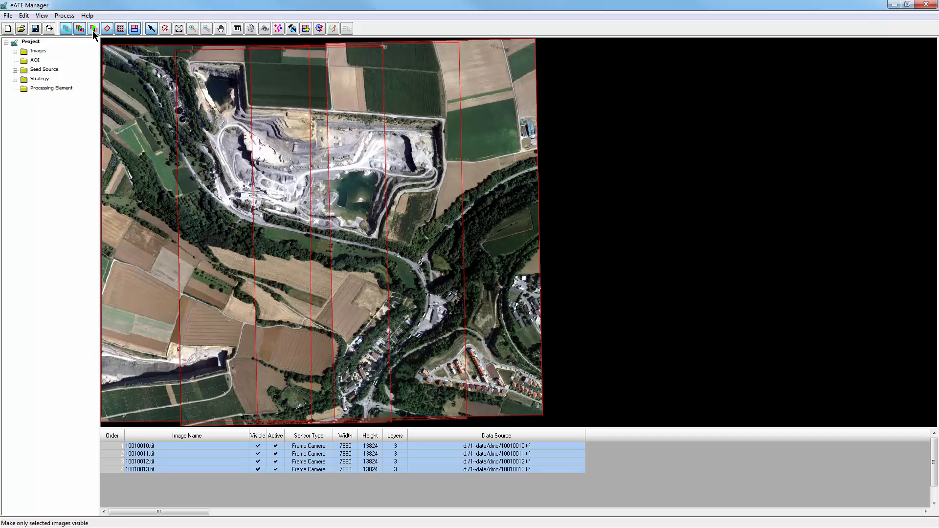
# Step: Expand the project's images, seed source and strategy categories and review the table of images
pyautogui.click(15, 52)
pyautogui.click(15, 107)
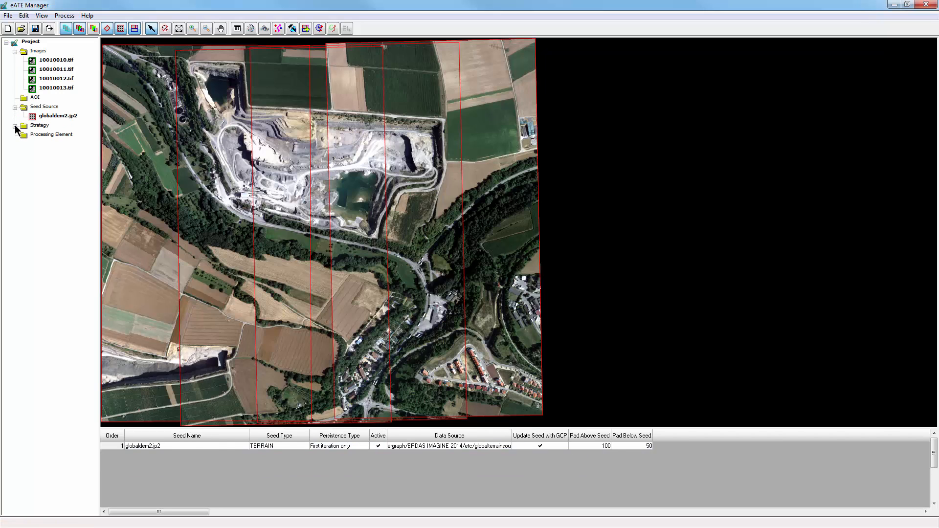
pyautogui.click(14, 126)
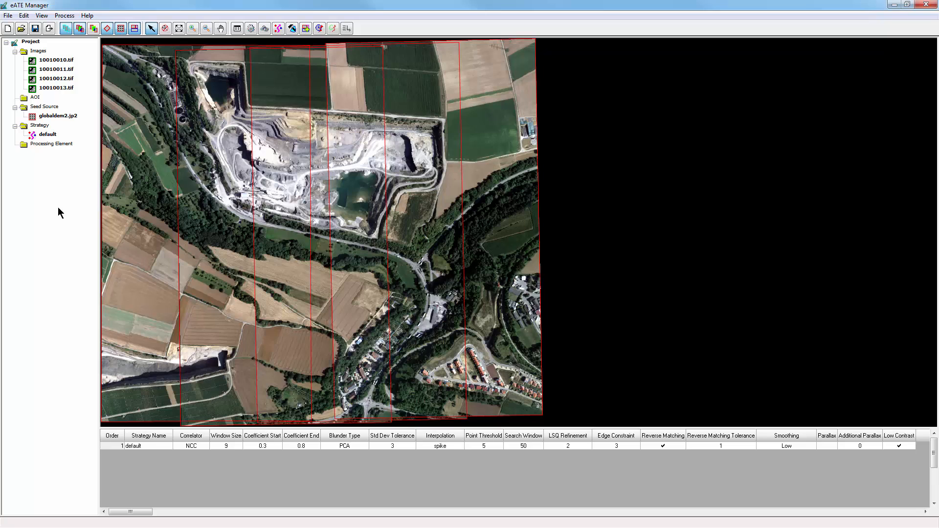
pyautogui.click(36, 51)
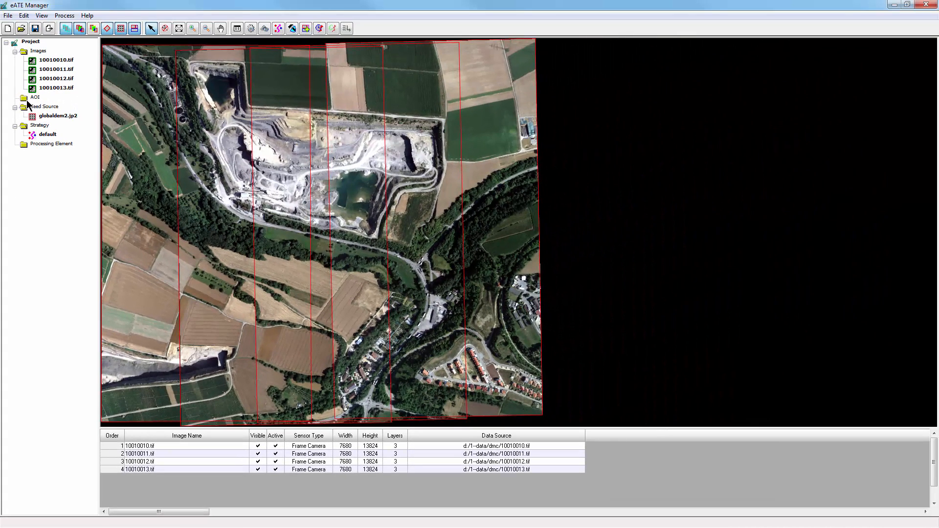
# Step: View the AOI category and the Region Delineation Tools, closing the tools without delineating a region
pyautogui.click(27, 101)
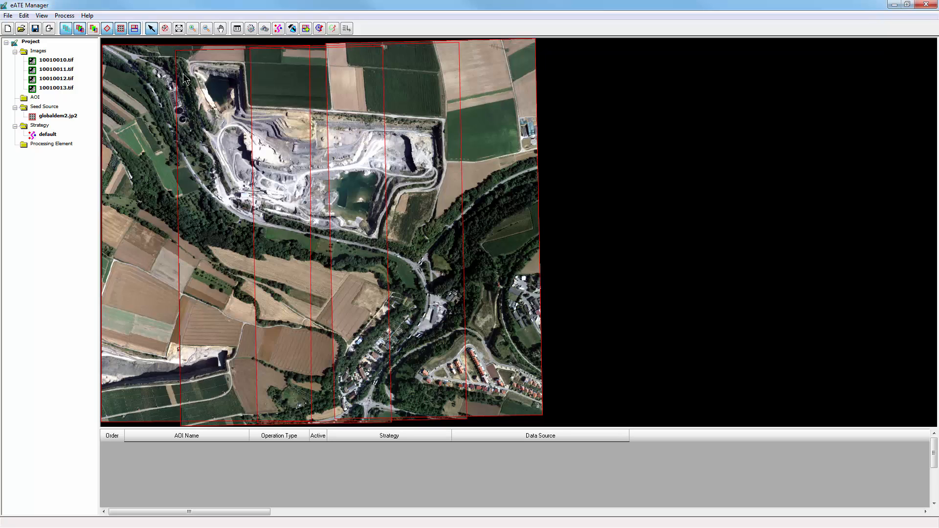
pyautogui.click(292, 28)
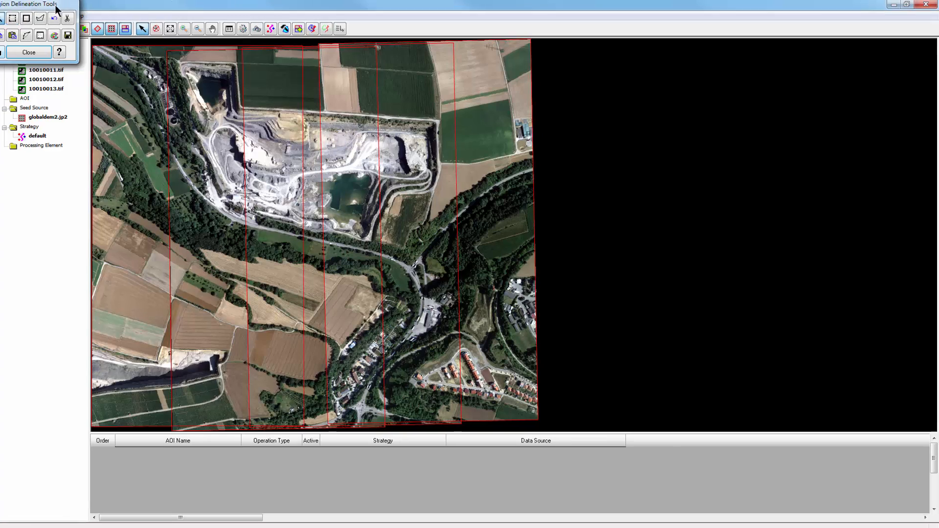
pyautogui.moveTo(66, 4); pyautogui.dragTo(672, 136)
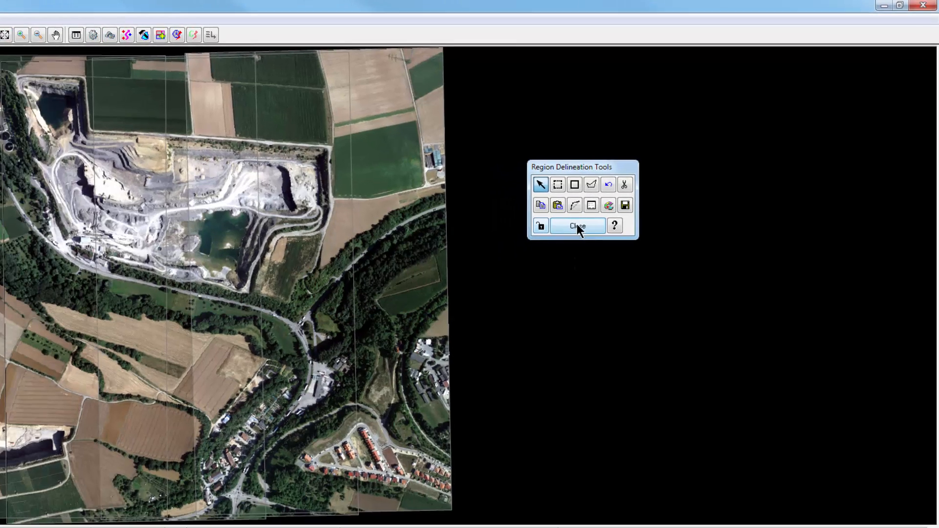
pyautogui.click(544, 247)
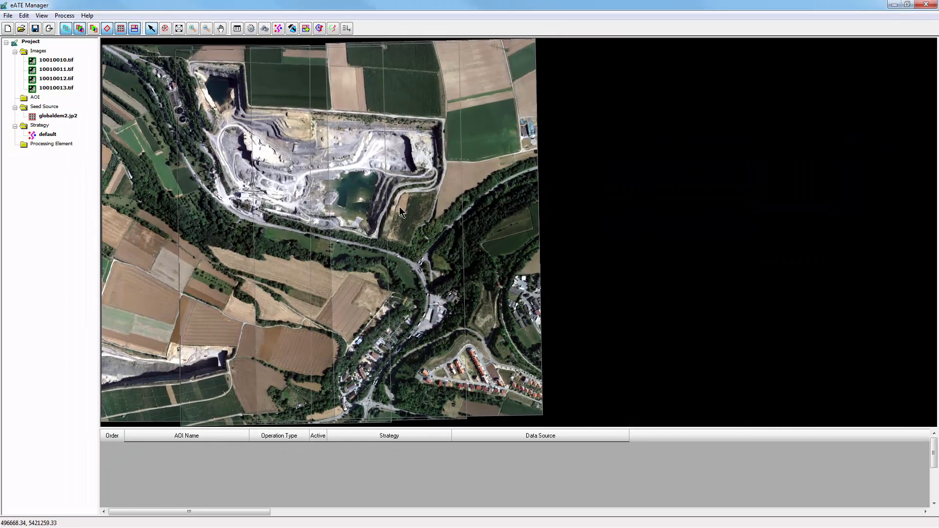
# Step: Add mass points from the block file dmc-10cm.blk as a seed source
pyautogui.click(36, 106)
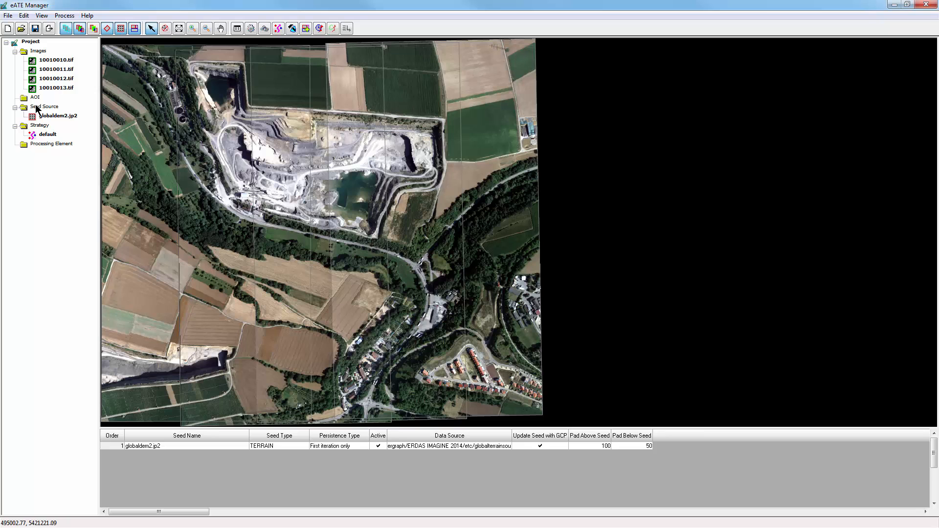
pyautogui.rightClick(39, 112)
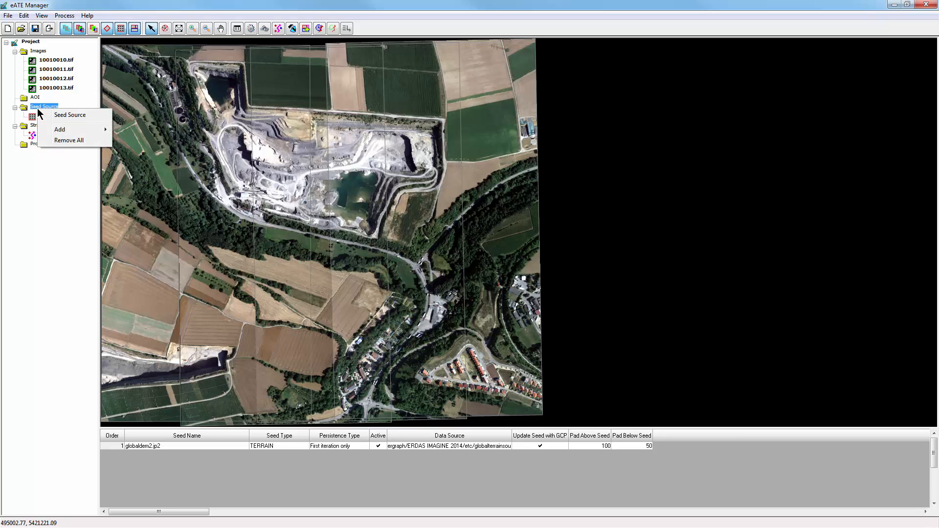
pyautogui.moveTo(95, 129)
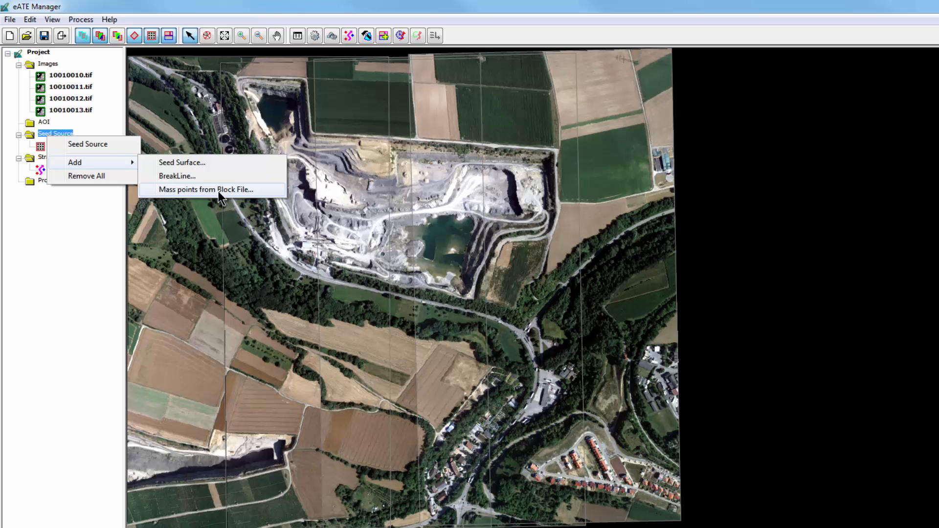
pyautogui.click(218, 192)
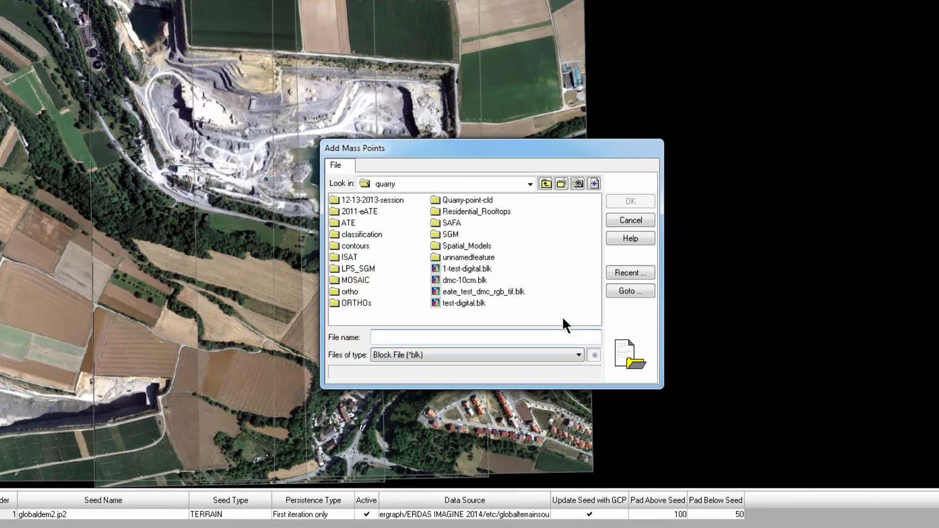
pyautogui.click(445, 279)
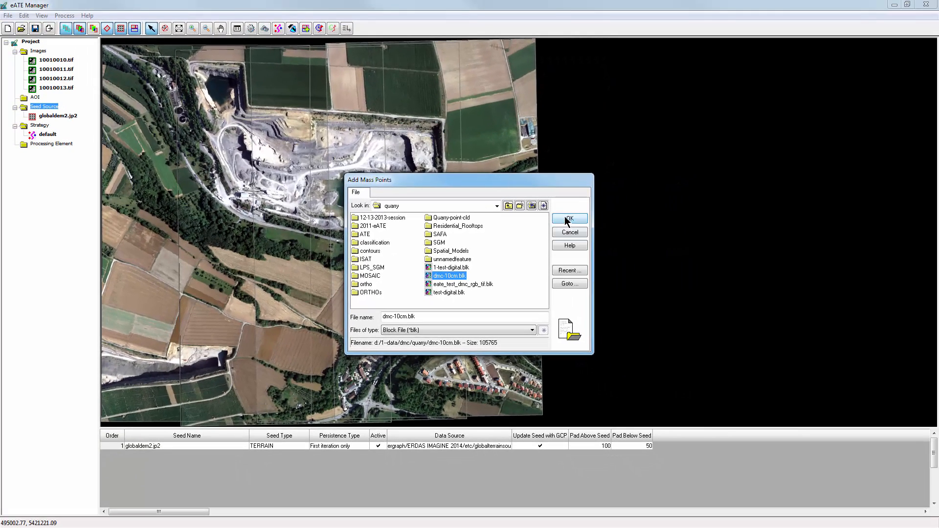
pyautogui.click(565, 217)
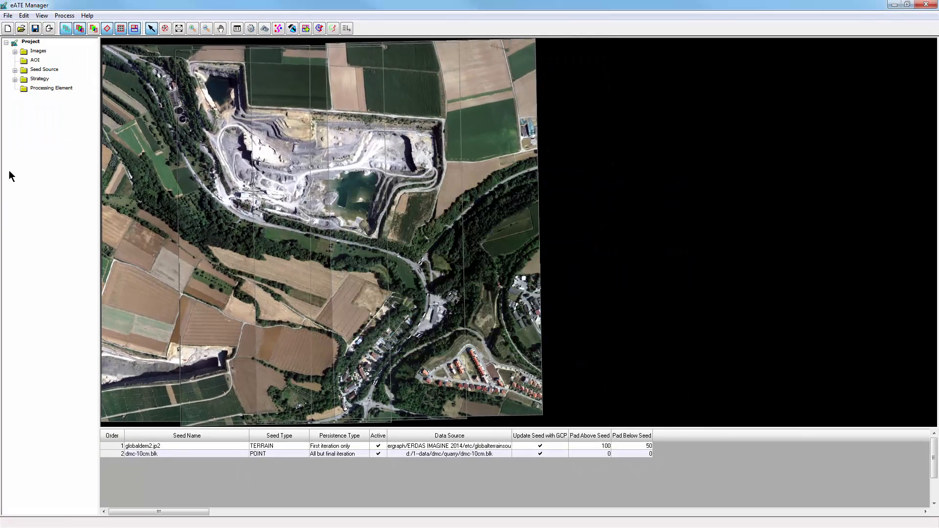
# Step: Show the extent of the dmc-10cm.blk seed source and review the parameters of the default strategy
pyautogui.click(15, 71)
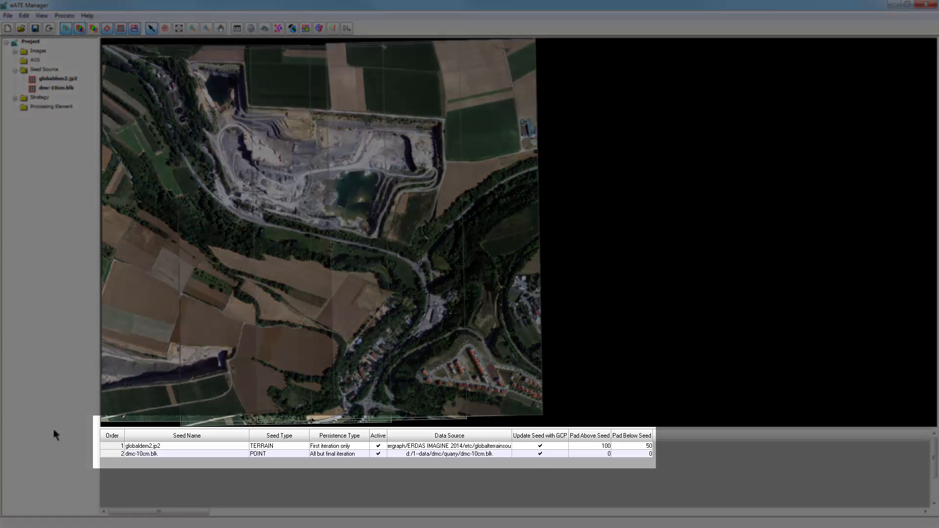
pyautogui.click(111, 453)
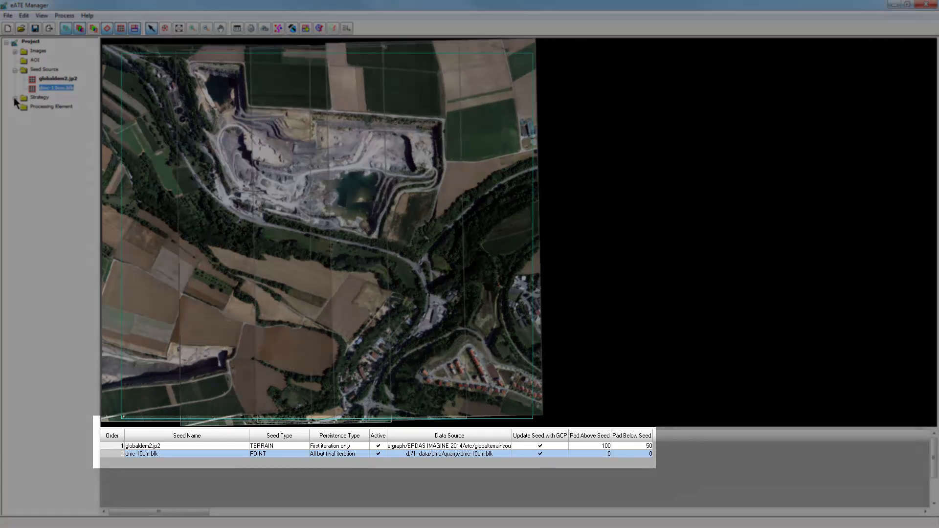
pyautogui.click(15, 98)
pyautogui.click(39, 107)
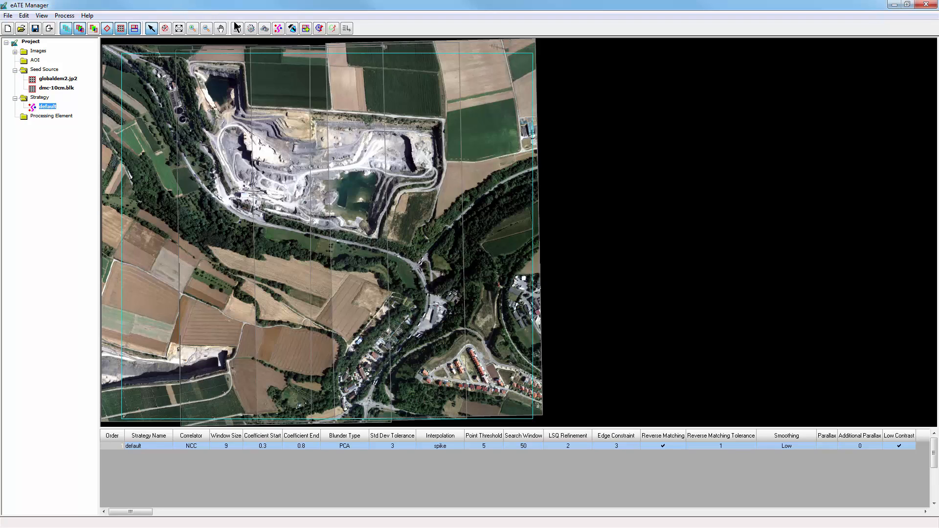
# Step: In the process engine settings, try a stop pyramid level of 2, restore 0, and inspect the point sampling density options
pyautogui.click(251, 28)
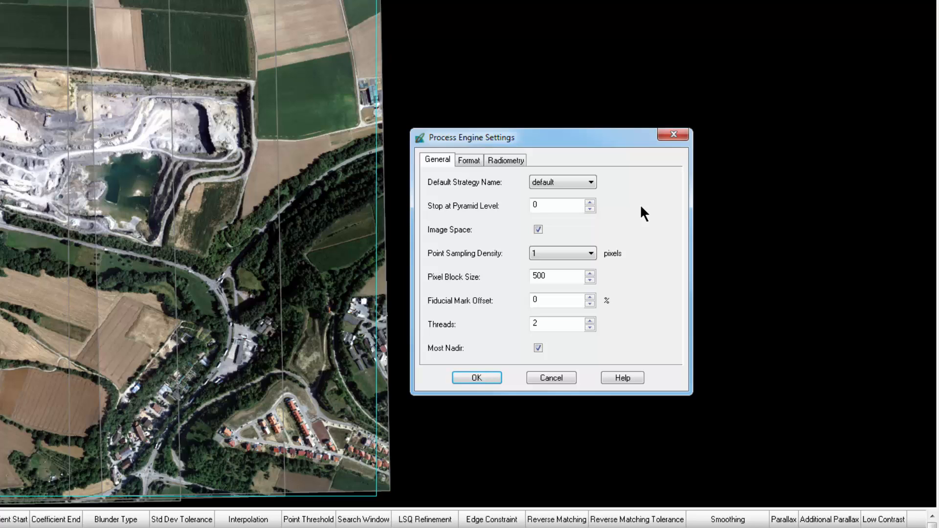
pyautogui.click(590, 203)
pyautogui.click(589, 202)
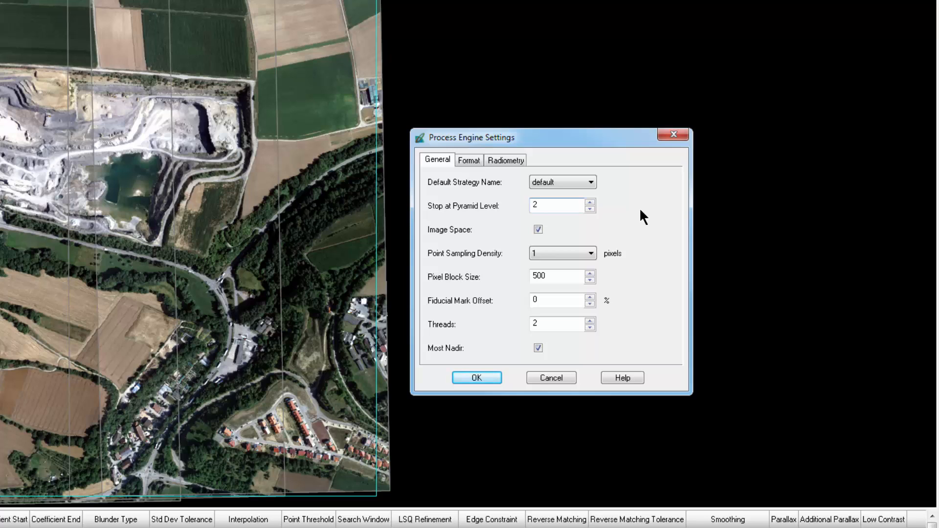
pyautogui.click(590, 209)
pyautogui.click(590, 209)
pyautogui.click(592, 253)
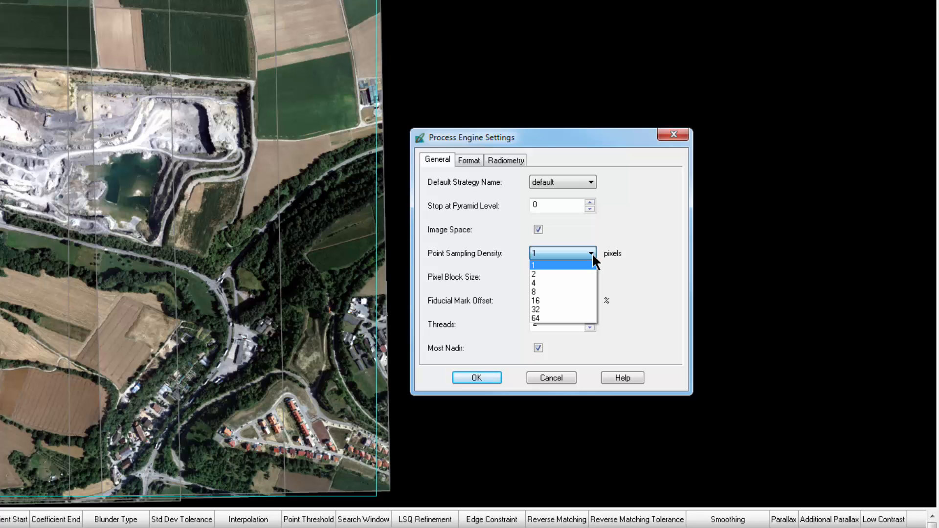
pyautogui.click(640, 250)
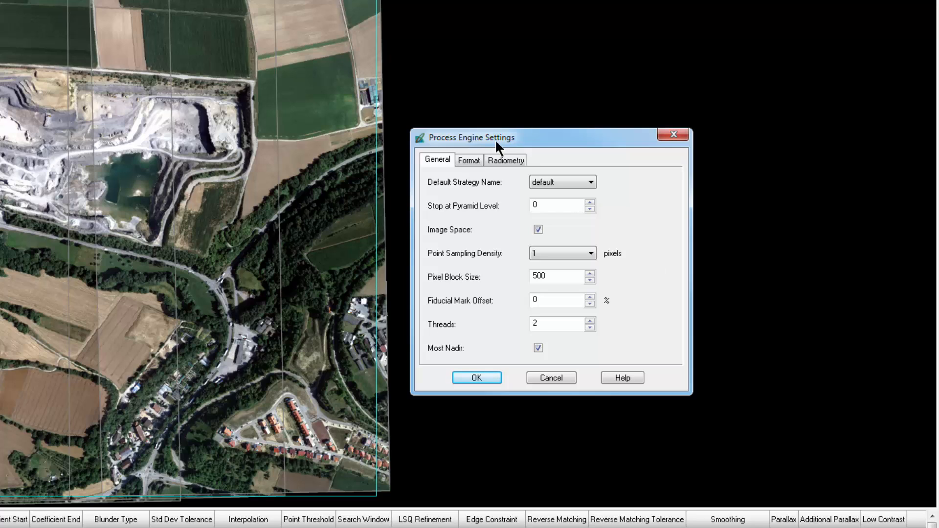
# Step: Review the output format and radiometry settings, and accept the process engine settings
pyautogui.click(471, 162)
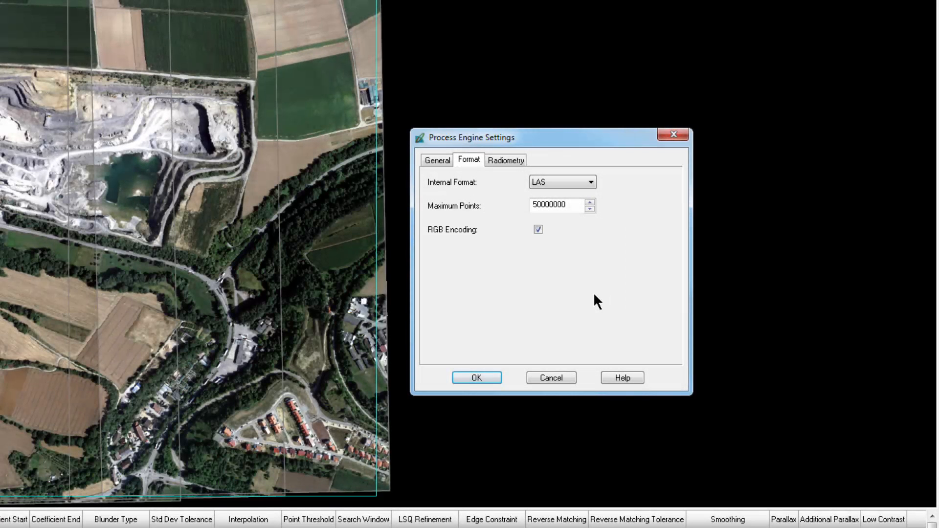
pyautogui.click(514, 158)
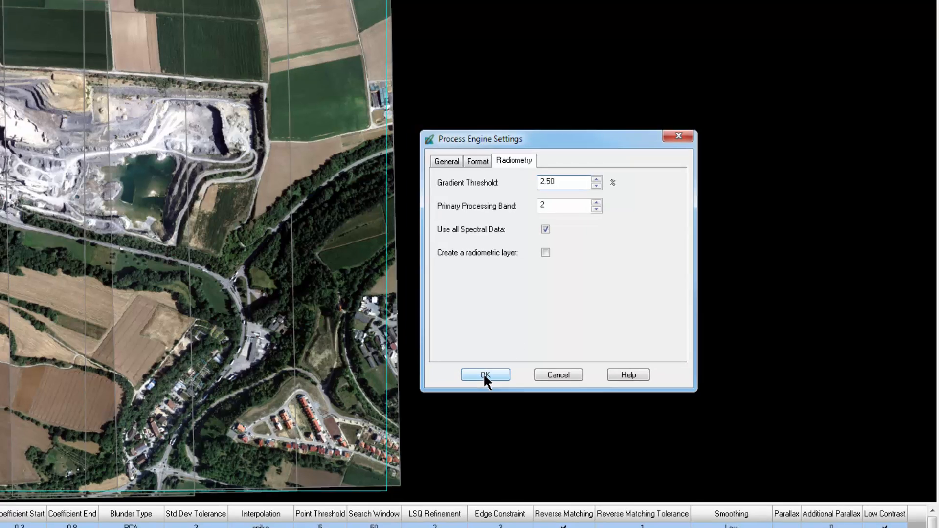
pyautogui.click(475, 378)
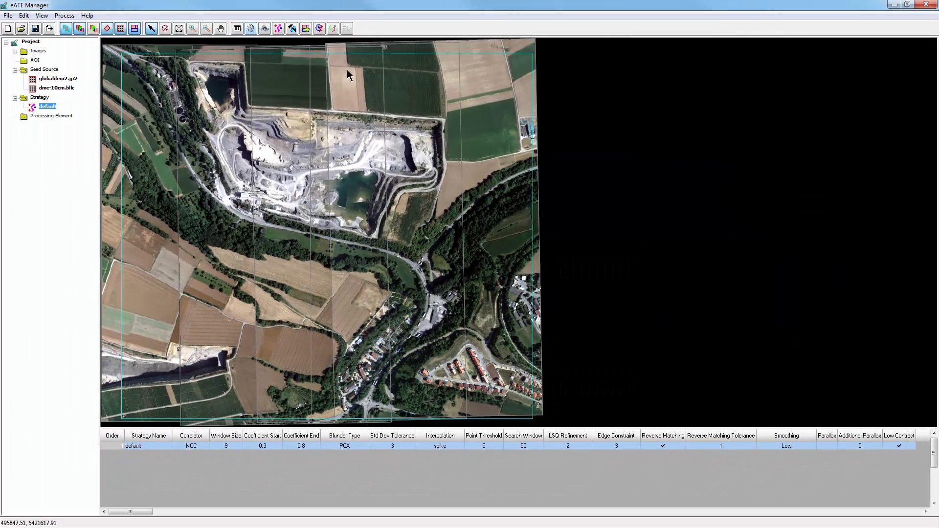
# Step: In the output settings, try outputting only the original points as original_terrain.las, with raster and nongridded output disabled
pyautogui.click(265, 29)
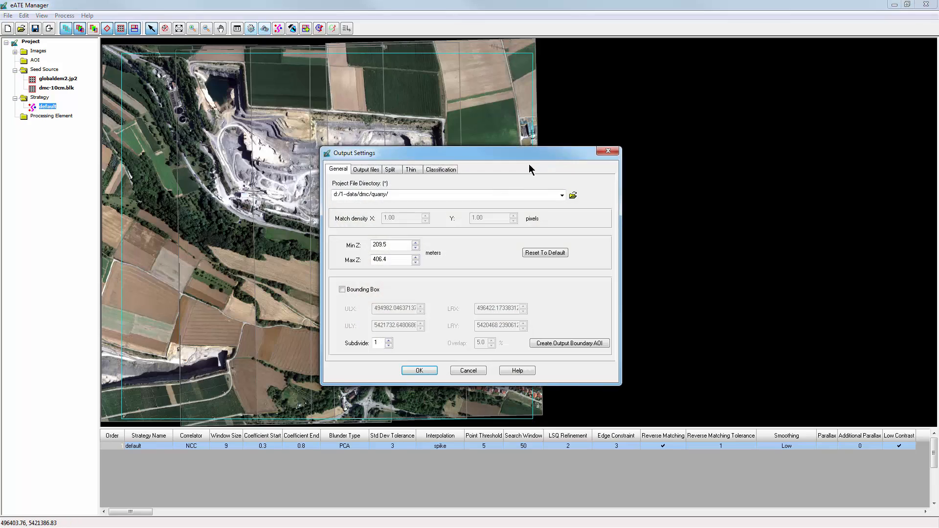
pyautogui.moveTo(524, 152); pyautogui.dragTo(735, 111)
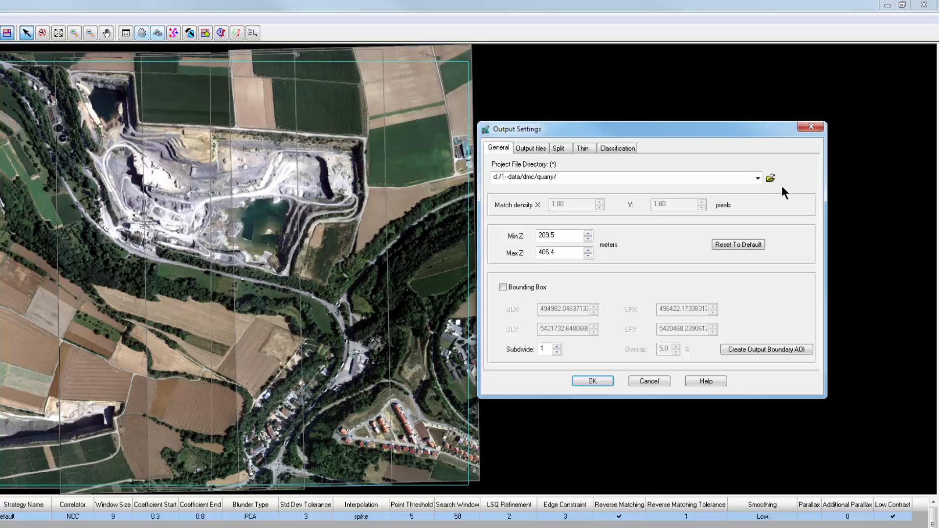
pyautogui.click(537, 147)
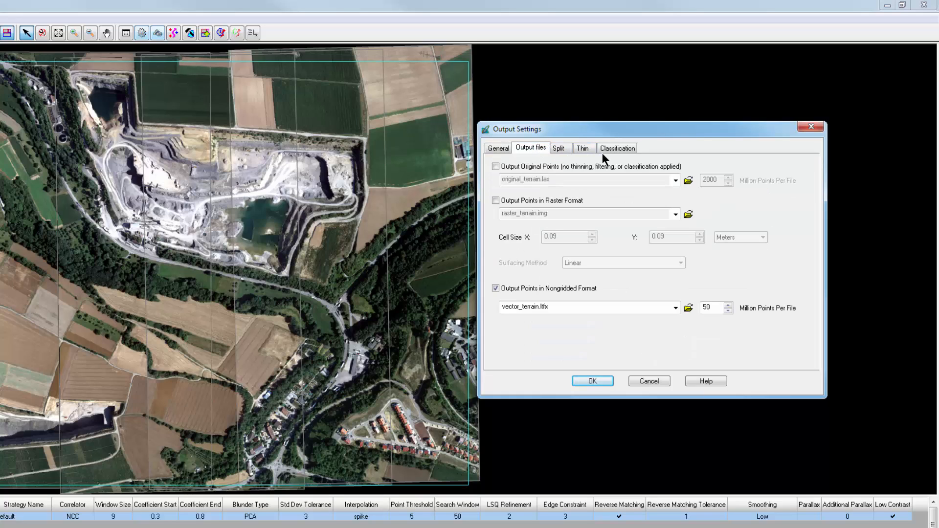
pyautogui.click(495, 167)
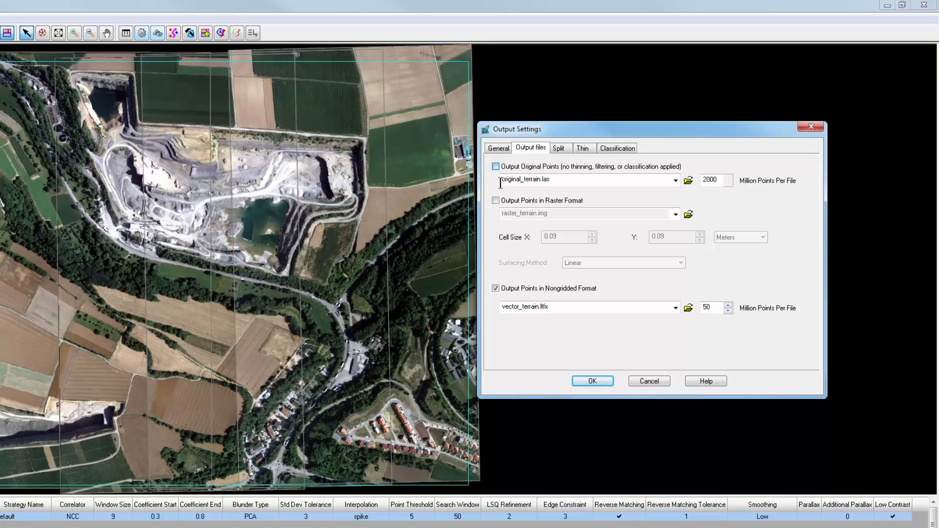
pyautogui.click(496, 200)
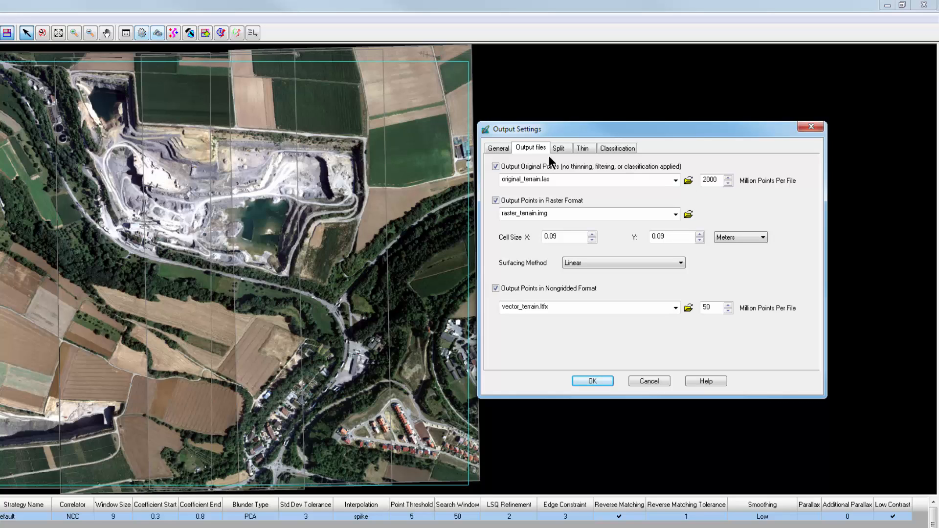
pyautogui.click(496, 200)
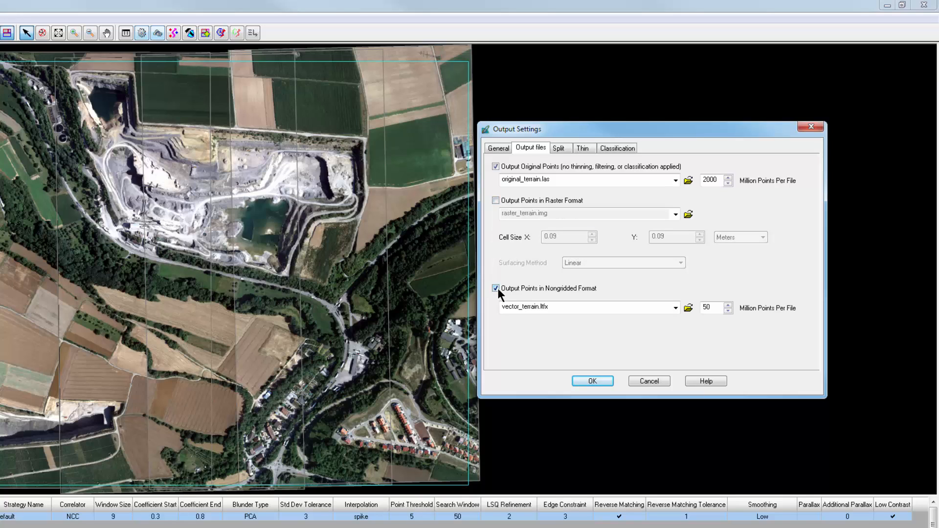
pyautogui.click(495, 289)
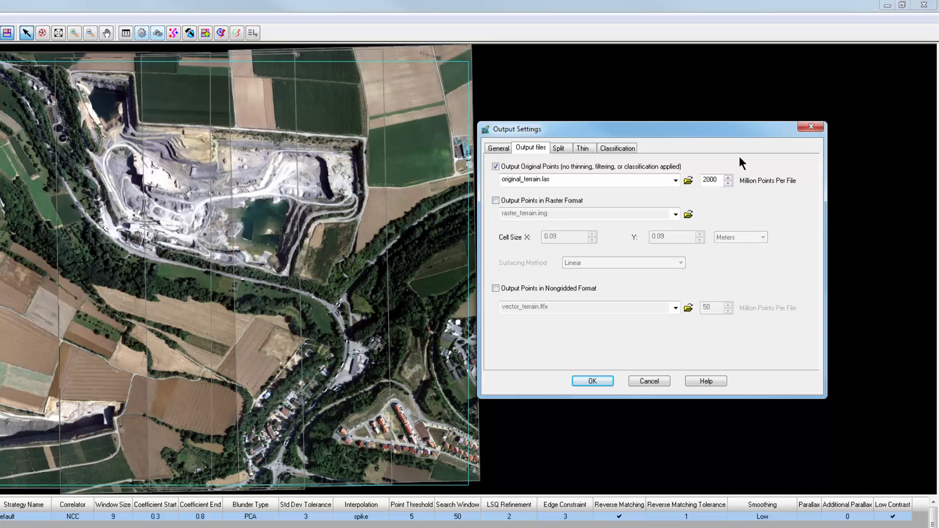
# Step: Review the splitting, thinning and classification options, try keeping all classes, and cancel the output settings
pyautogui.click(559, 148)
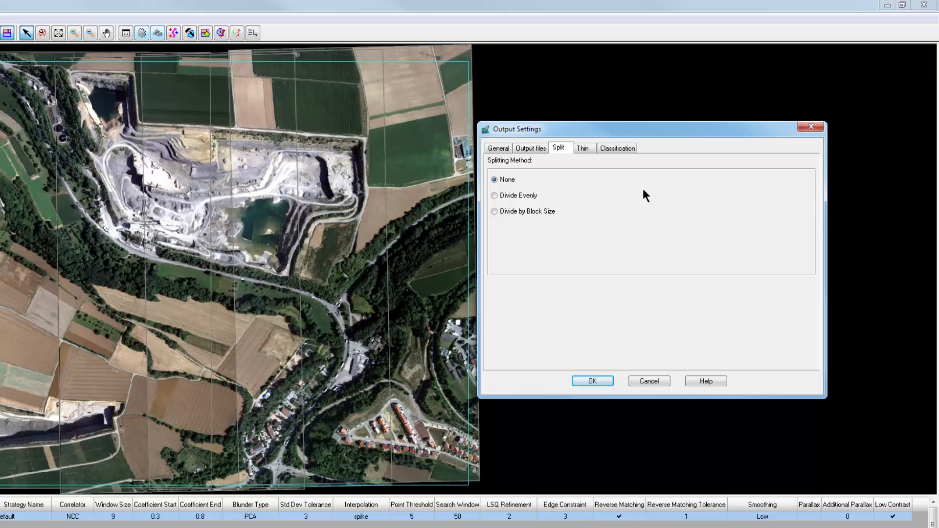
pyautogui.click(586, 146)
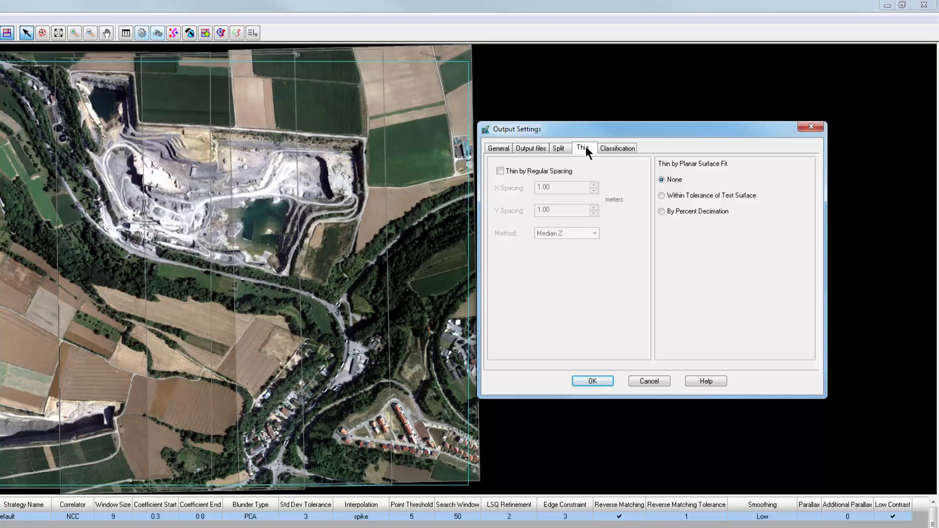
pyautogui.click(612, 148)
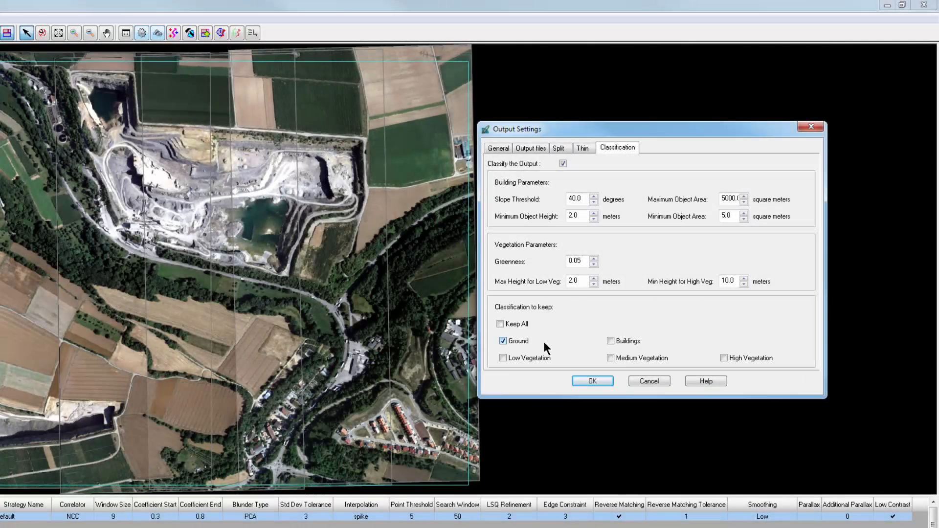
pyautogui.click(499, 323)
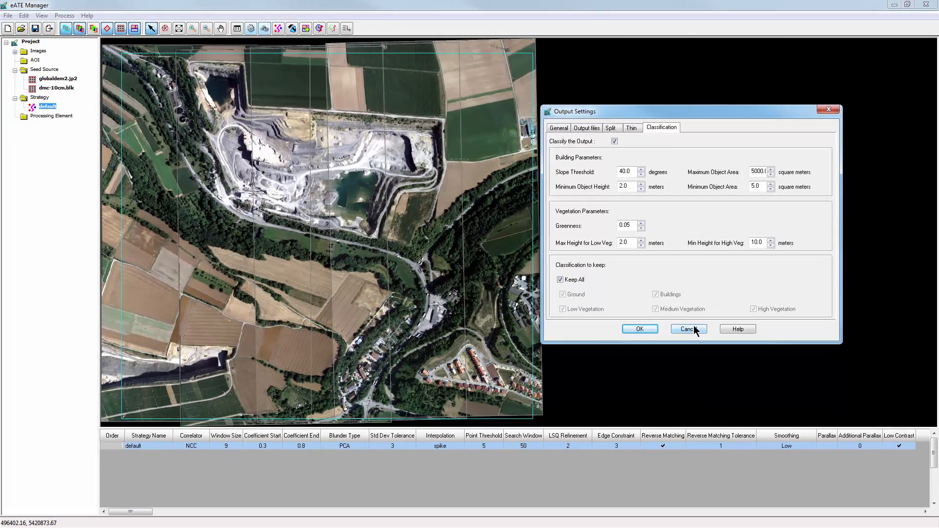
pyautogui.click(653, 380)
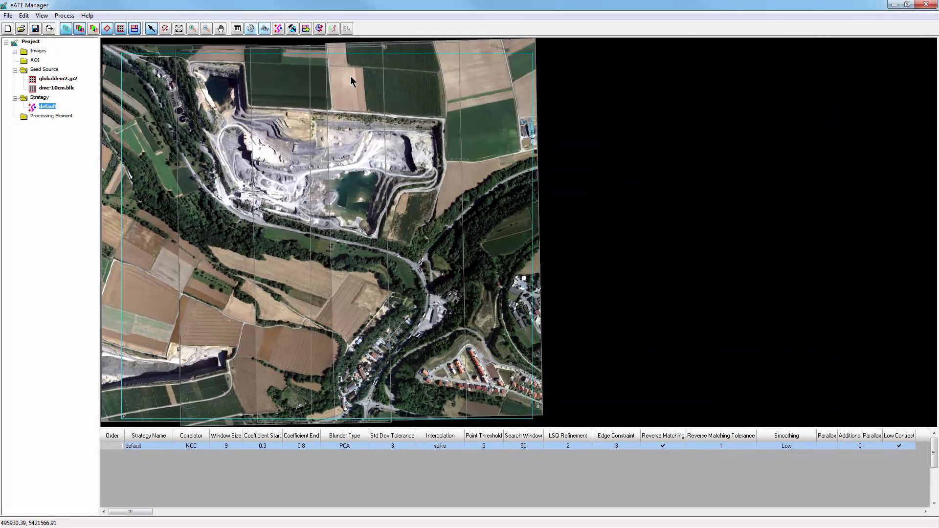
# Step: Check the interpolation options of the default strategy, set its smoothing to None and save the modified strategy
pyautogui.click(279, 28)
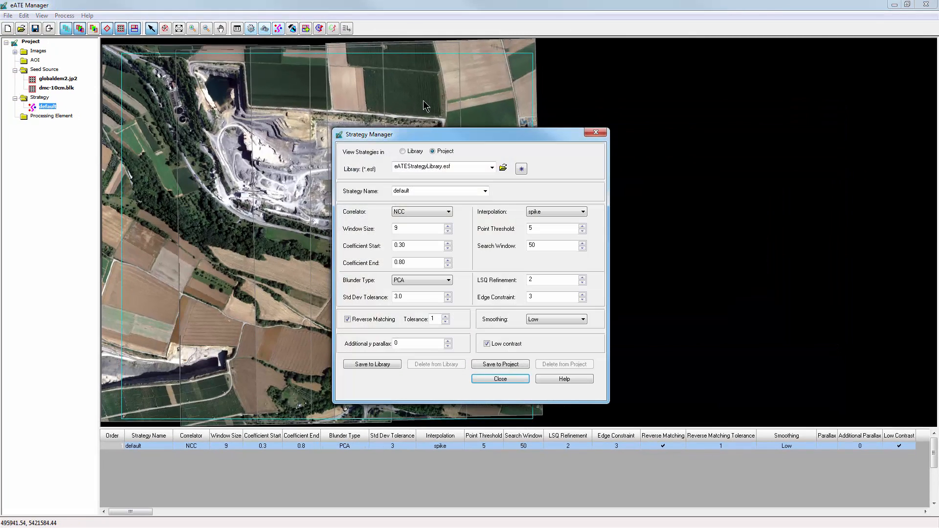
pyautogui.moveTo(502, 137); pyautogui.dragTo(709, 97)
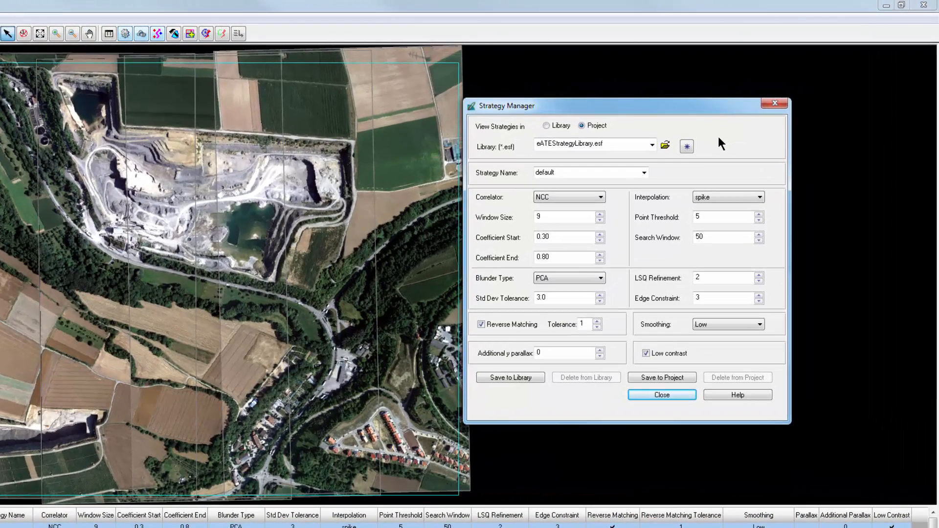
pyautogui.click(760, 197)
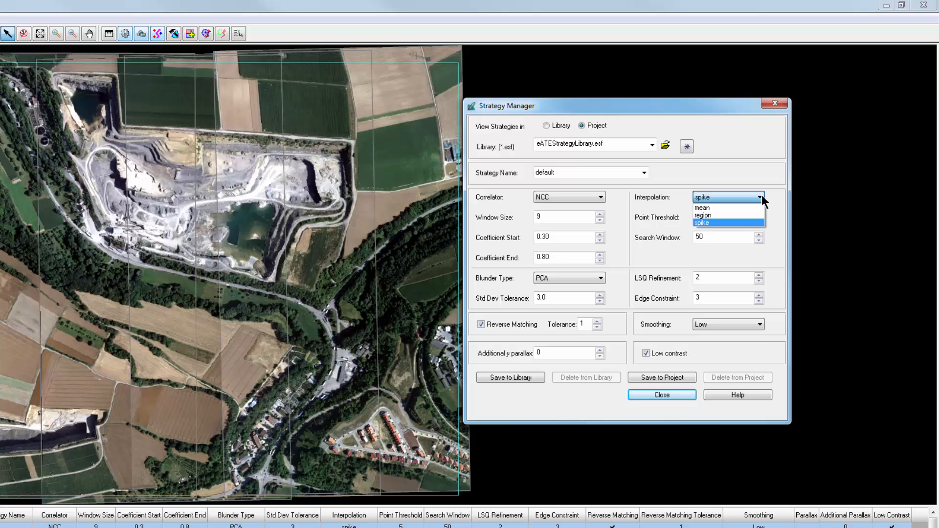
pyautogui.click(761, 195)
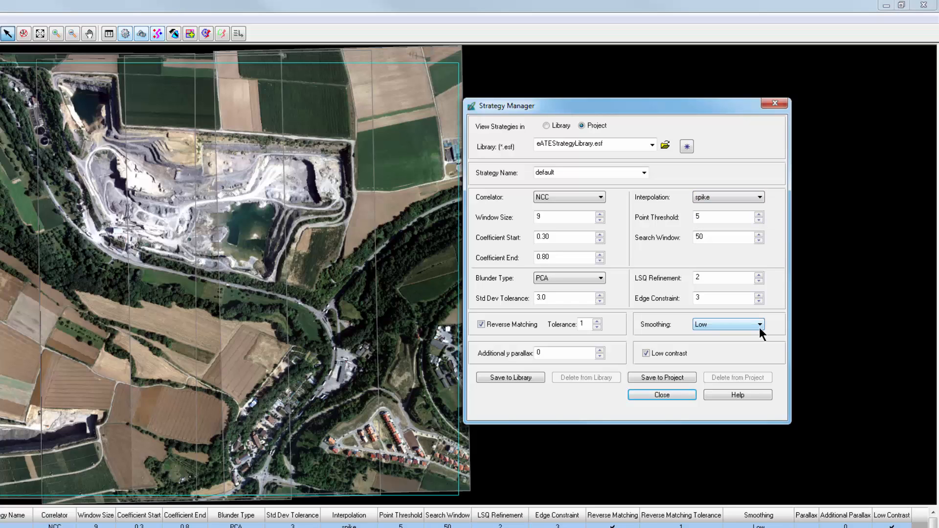
pyautogui.click(759, 327)
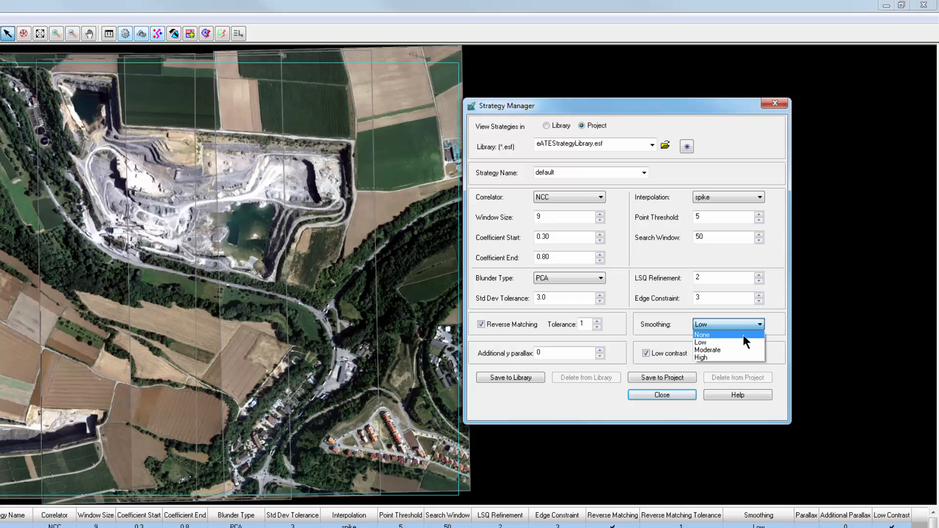
pyautogui.click(704, 335)
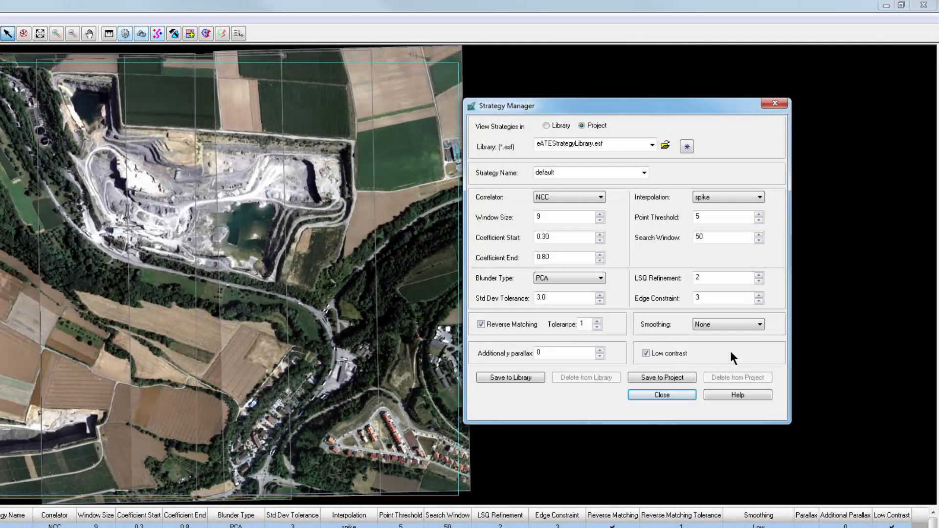
pyautogui.click(675, 395)
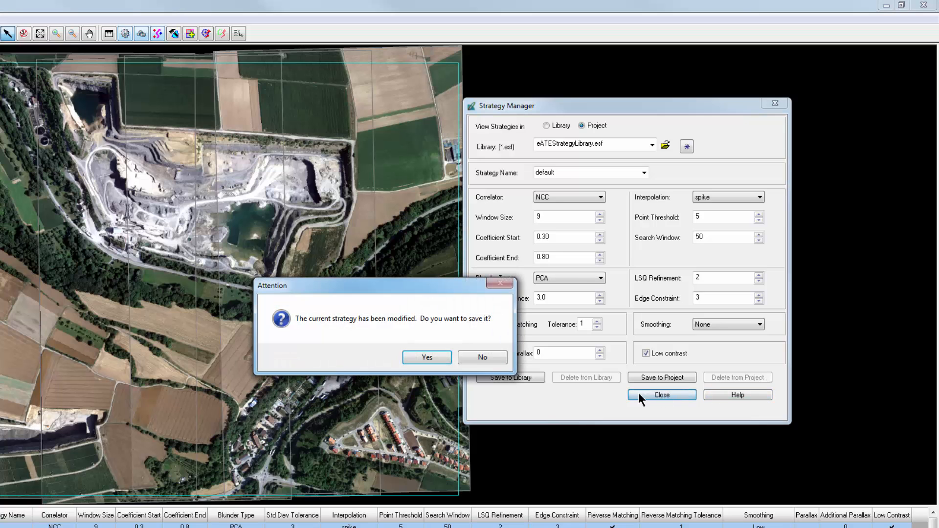
pyautogui.click(439, 356)
pyautogui.click(439, 356)
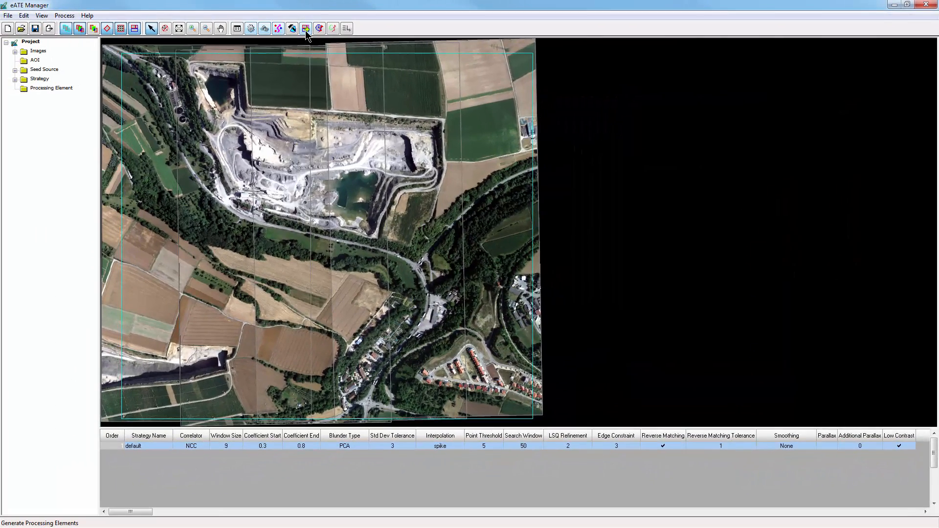
# Step: Generate the processing elements and show the extents of 1.cfg, 2.cfg and 3.cfg in the image view
pyautogui.click(305, 28)
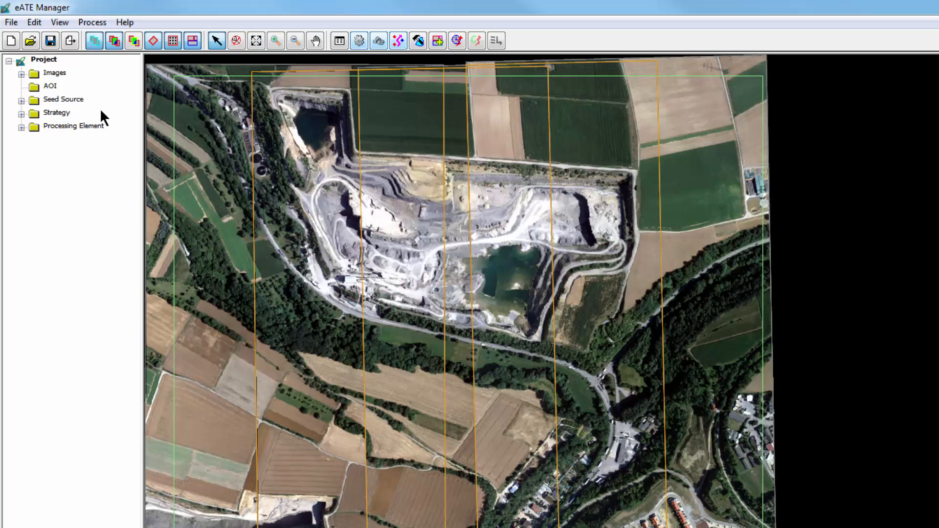
pyautogui.click(20, 127)
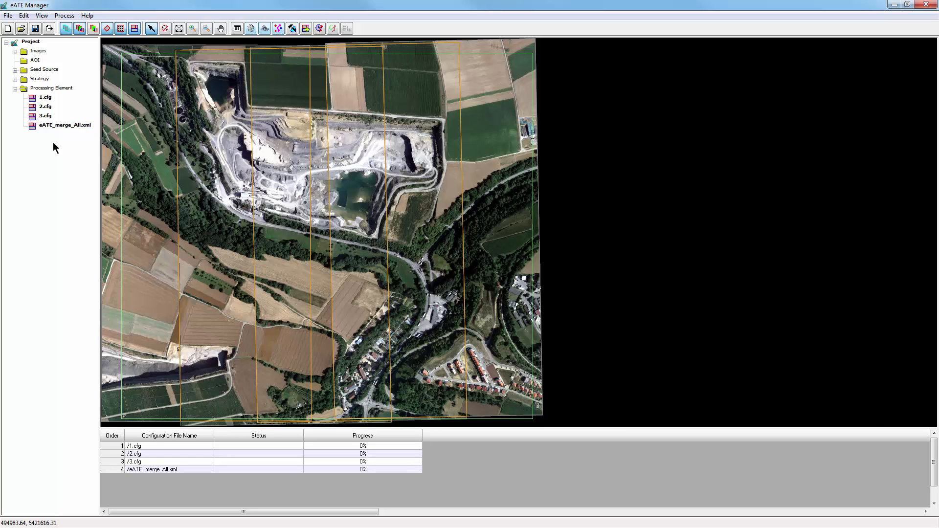
pyautogui.click(46, 97)
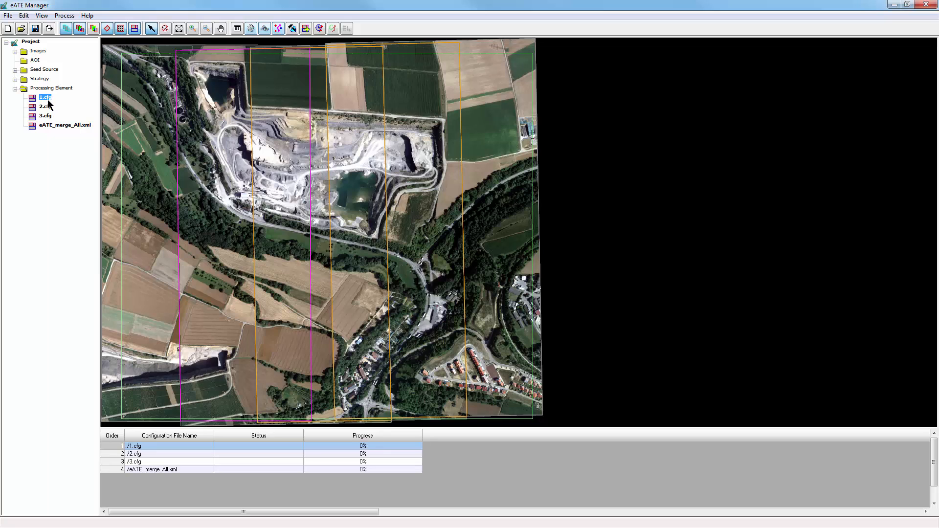
pyautogui.click(46, 105)
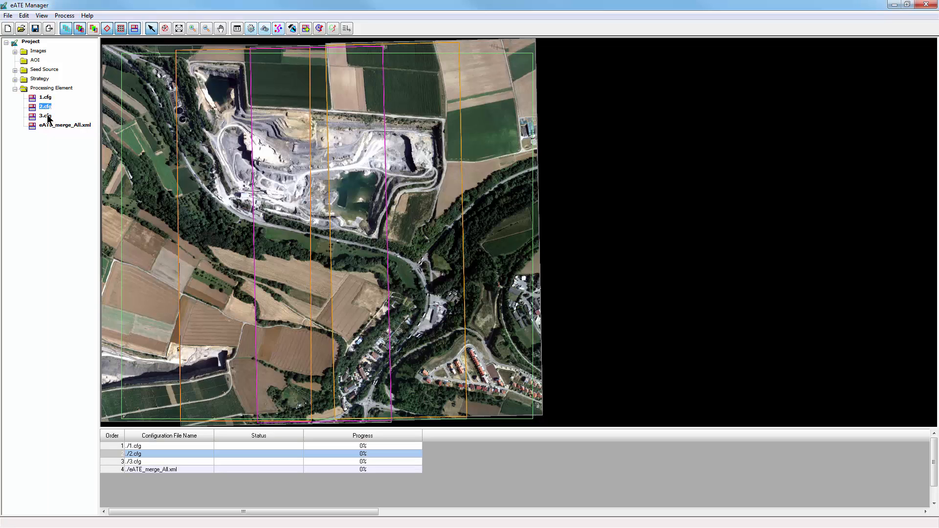
pyautogui.click(46, 116)
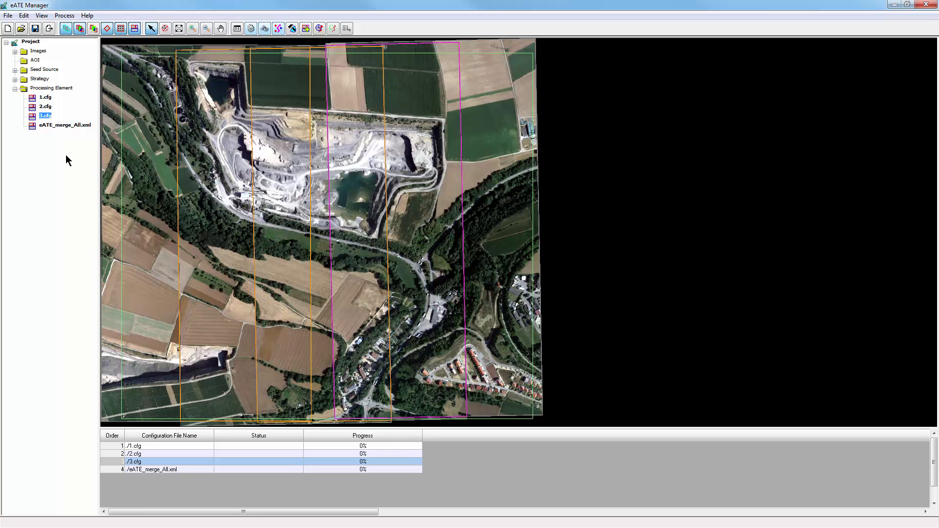
# Step: Submit the eATE batch for 1.cfg, 2.cfg and 3.cfg to start immediately, with an increased number of simultaneous processes
pyautogui.click(320, 29)
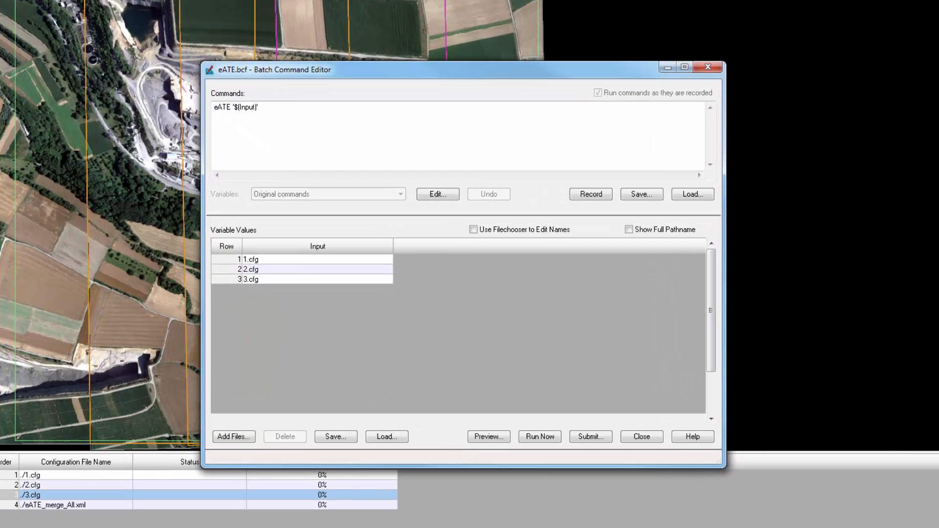
pyautogui.click(591, 436)
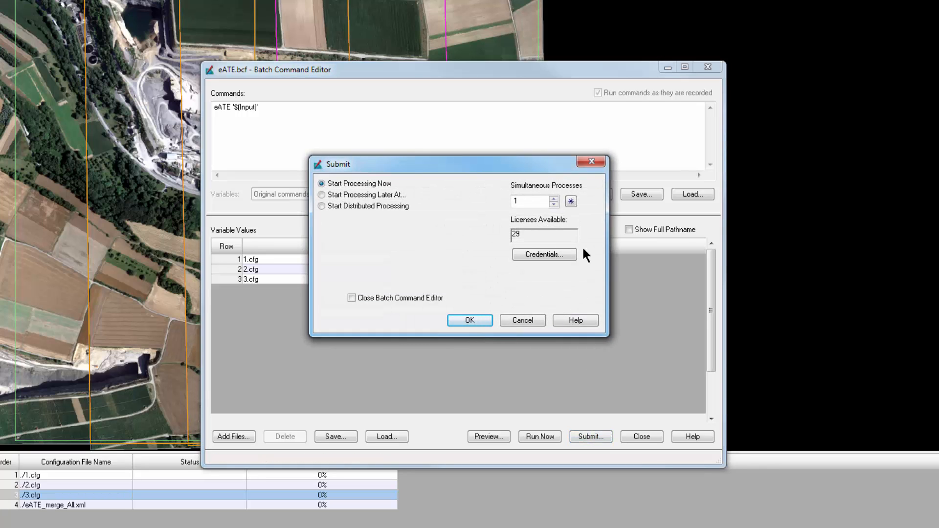
pyautogui.click(554, 198)
pyautogui.click(467, 319)
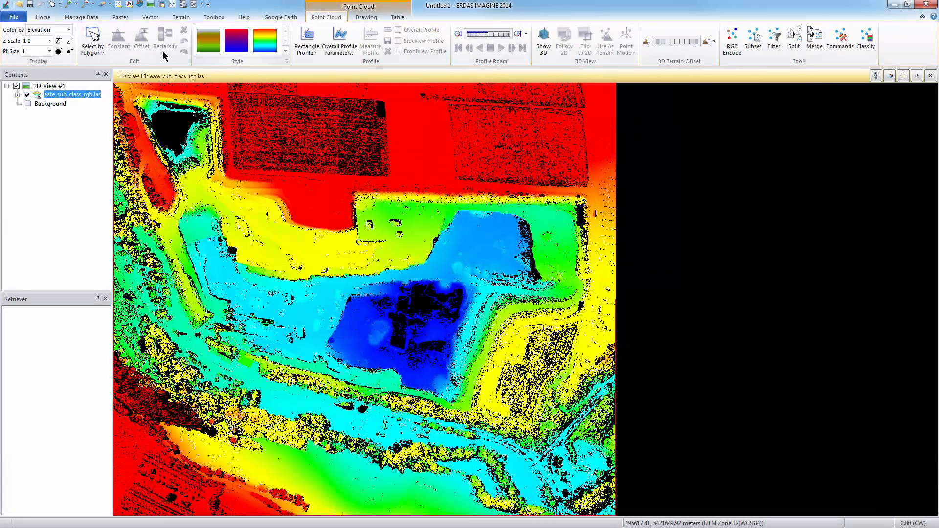
# Step: In ERDAS IMAGINE, display the eate_sub_class_rgb.las point cloud by Classification and switch its coloring to RGB
pyautogui.click(68, 30)
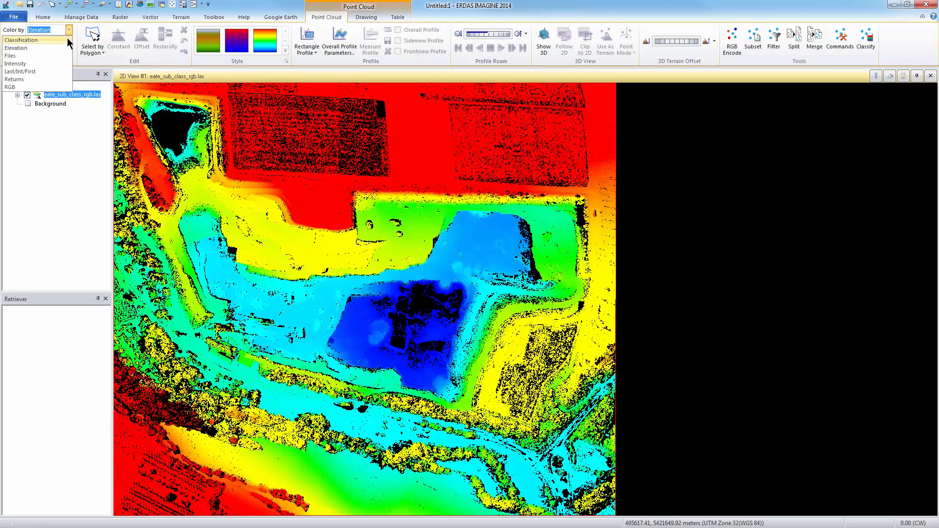
pyautogui.click(68, 40)
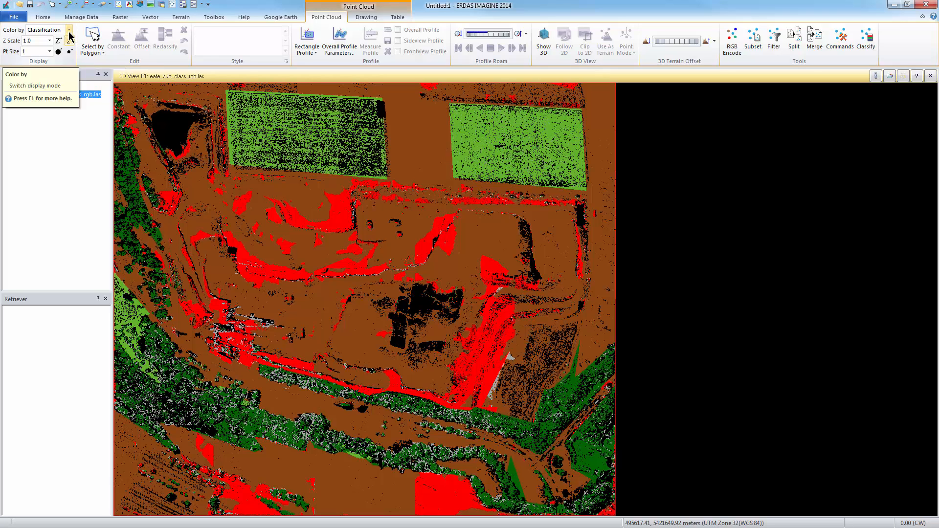
pyautogui.click(70, 30)
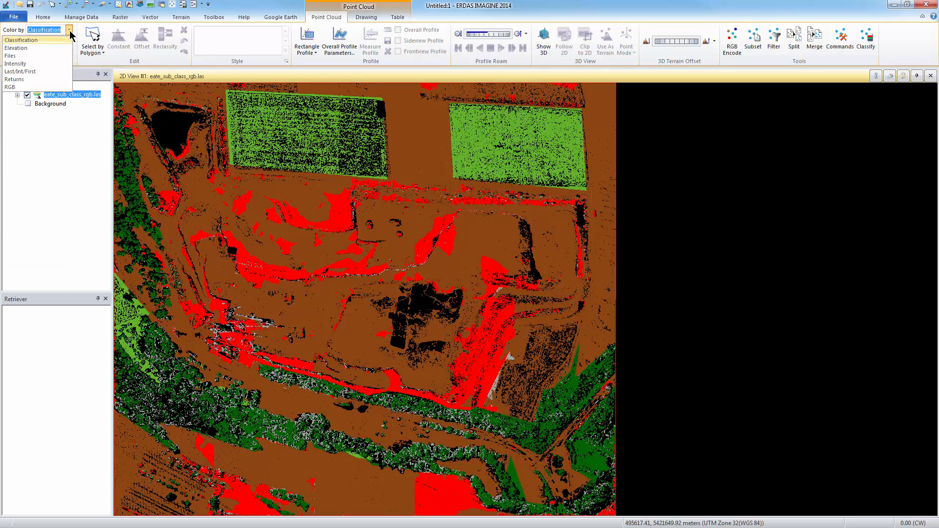
pyautogui.click(52, 87)
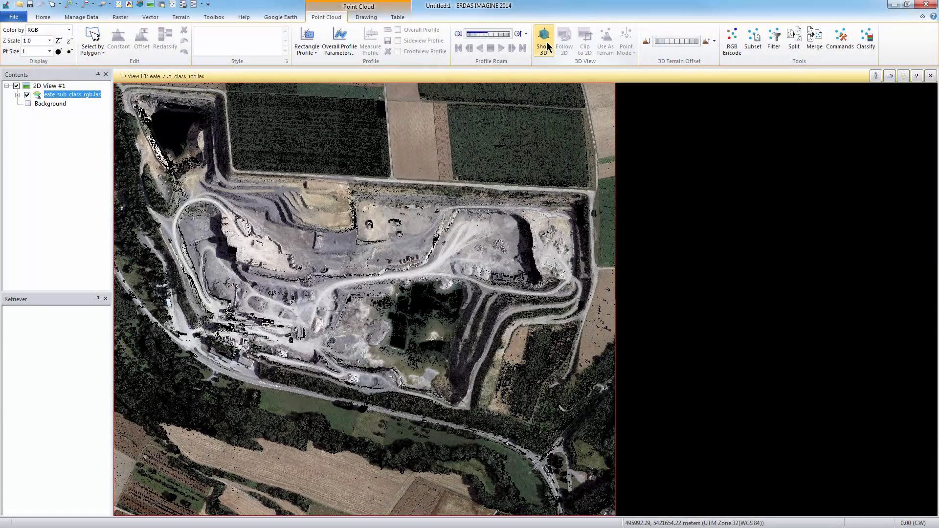
# Step: Open a 3D display of the RGB-colored point cloud and view the quarry's lake and terraces from close up
pyautogui.click(546, 42)
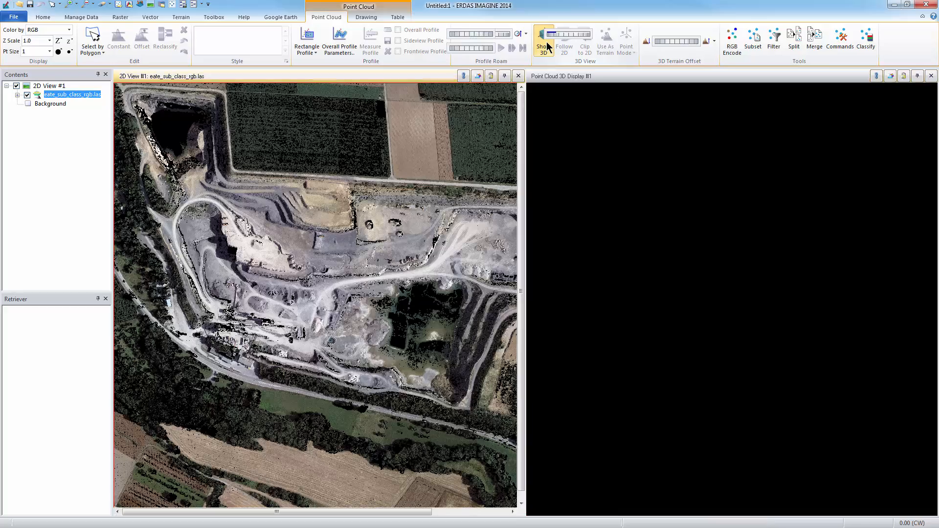
pyautogui.moveTo(728, 285); pyautogui.dragTo(685, 298)
pyautogui.scroll(3, 723, 337)
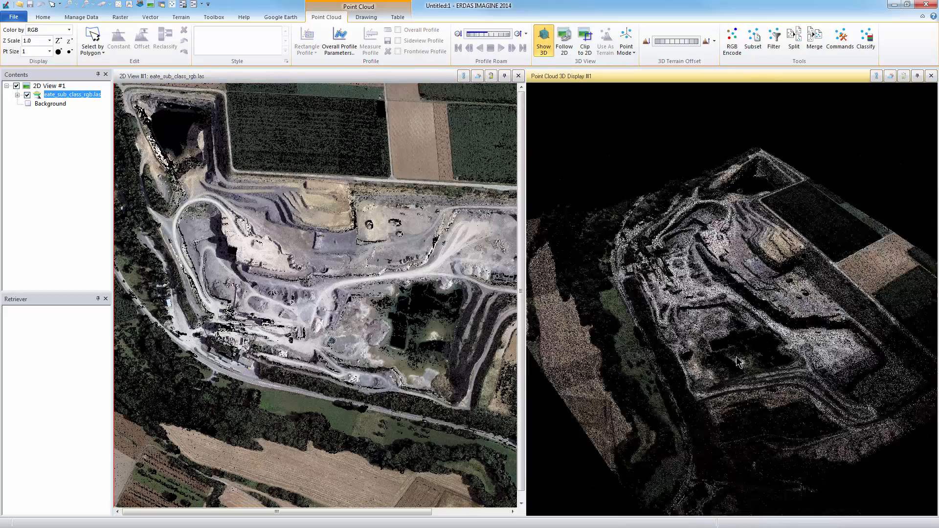
pyautogui.scroll(3, 759, 294)
pyautogui.moveTo(759, 294); pyautogui.dragTo(774, 365)
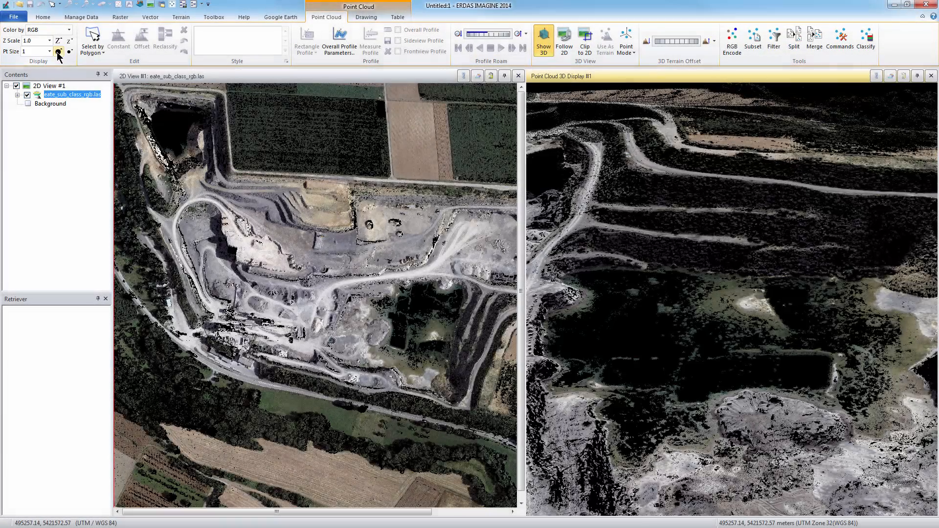
# Step: Increase the point cloud's point size to 3 and switch the 3D display to Perspective Mode
pyautogui.click(58, 51)
pyautogui.click(59, 52)
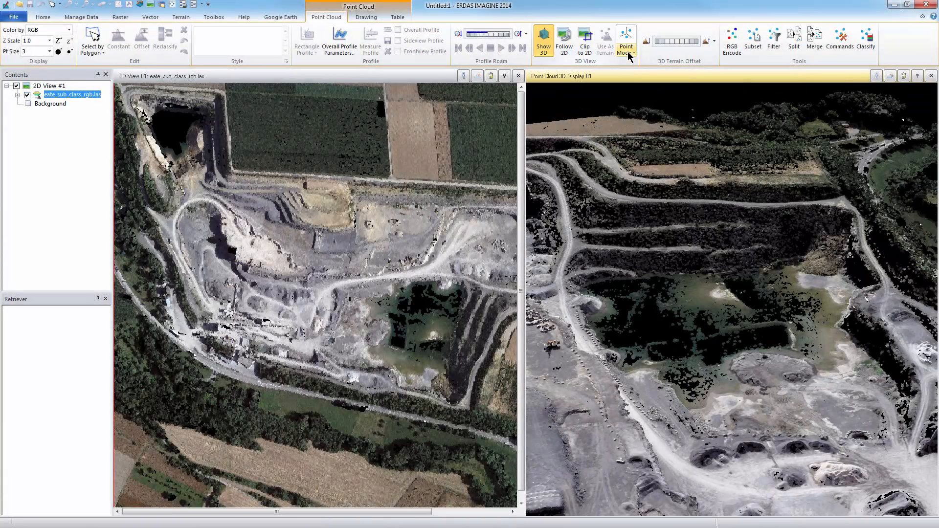
pyautogui.click(630, 54)
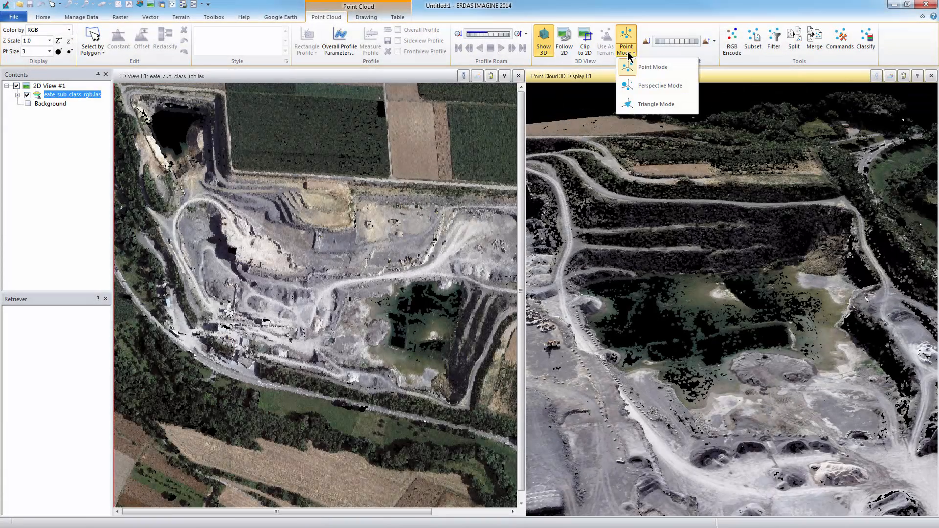
pyautogui.click(653, 87)
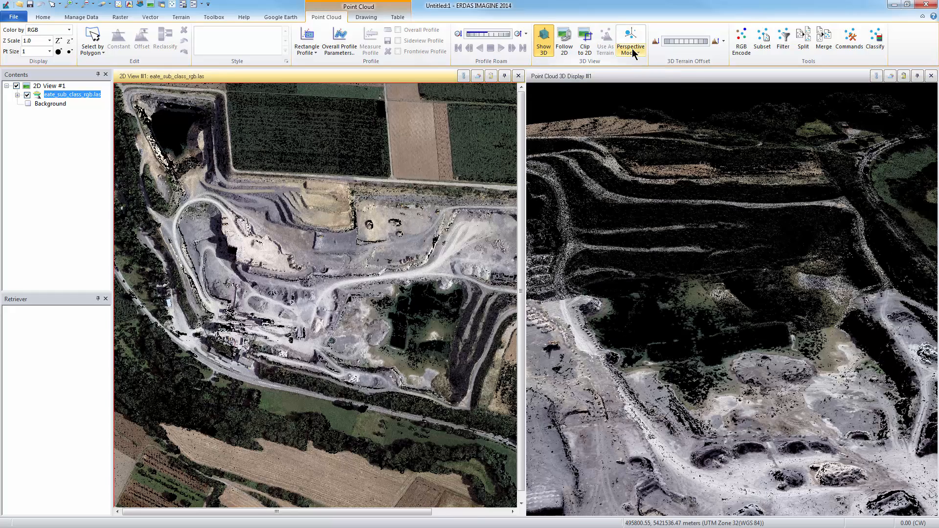
# Step: Switch the 3D display to Triangle Mode to show the quarry's lake and terraces as a continuous surface
pyautogui.click(631, 49)
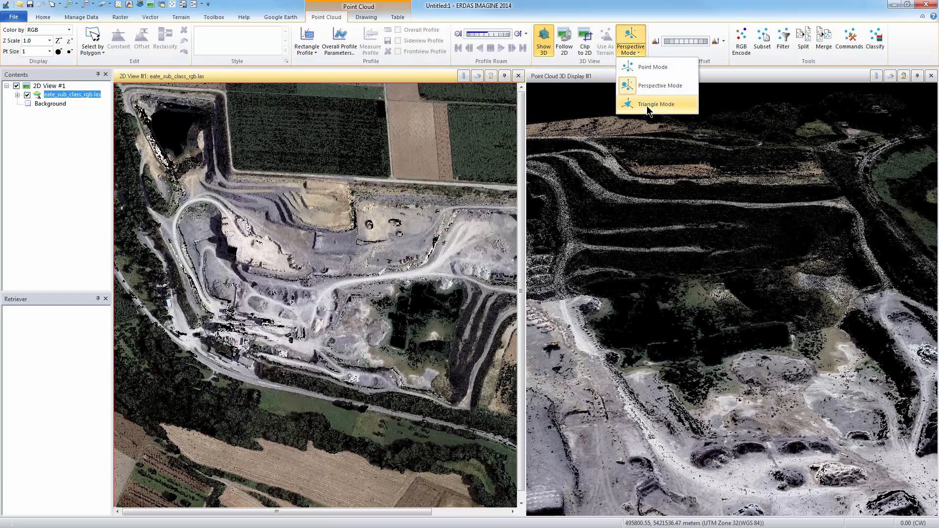
pyautogui.click(646, 106)
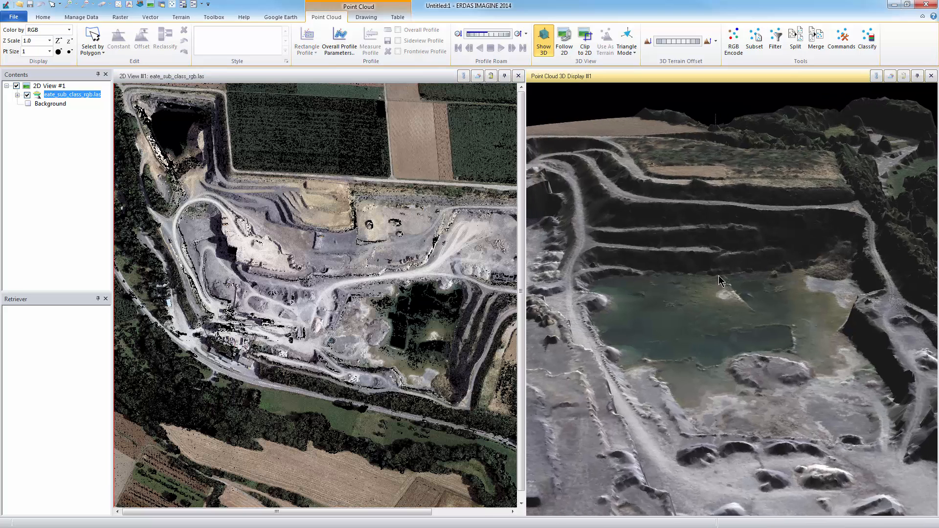
pyautogui.moveTo(719, 276); pyautogui.dragTo(712, 256)
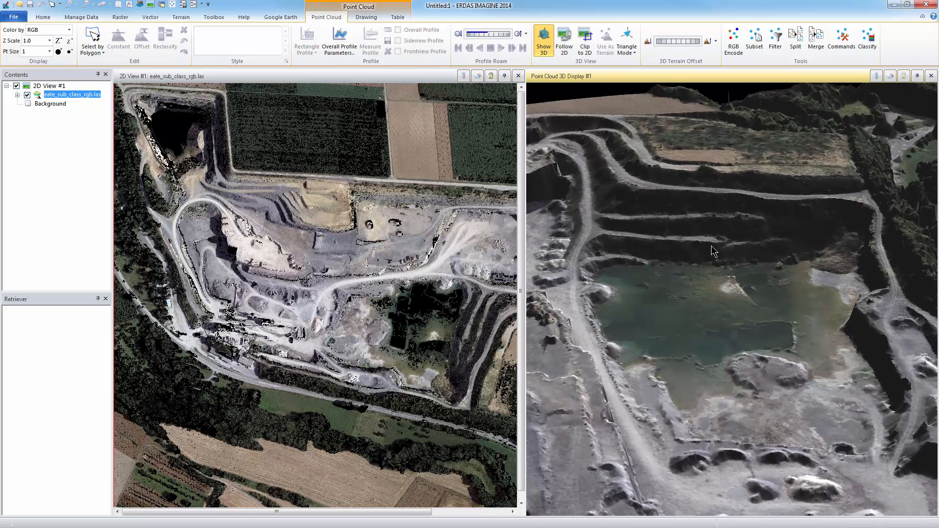